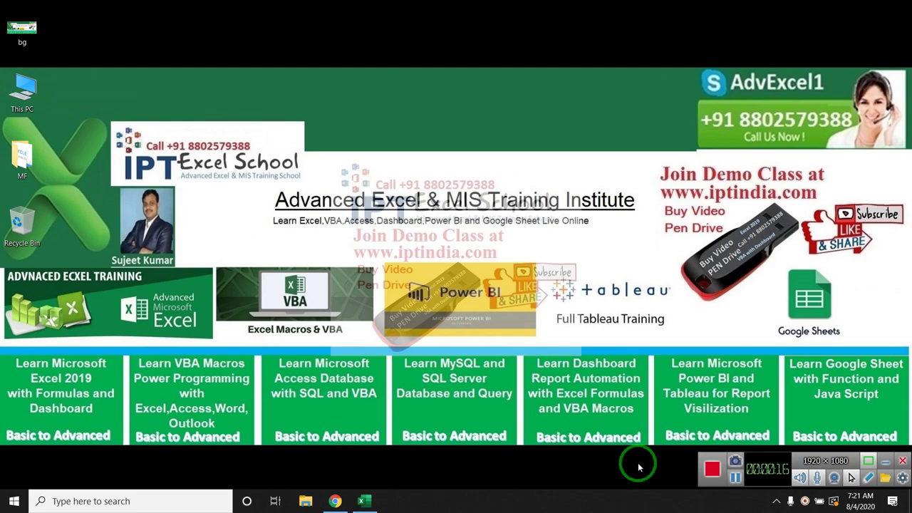
Step: Launch Excel from the taskbar with a blank workbook, Book1
click(364, 502)
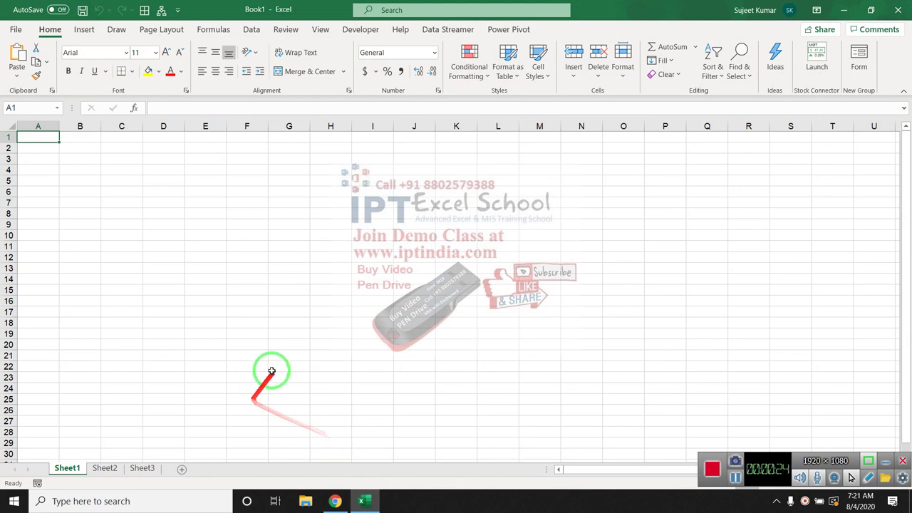
Step: Enter the Name header in A1 and fill the names from Puja down to A29
text(Name)
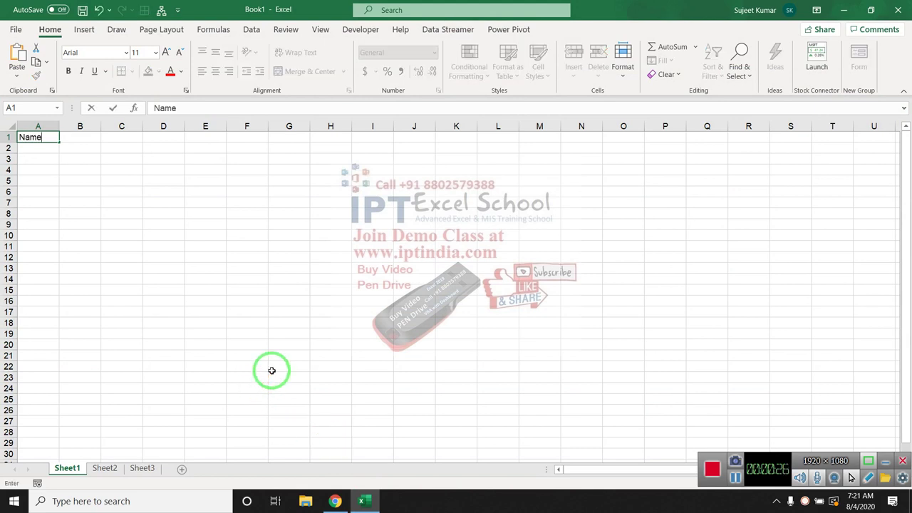
key(Return)
text(Puja)
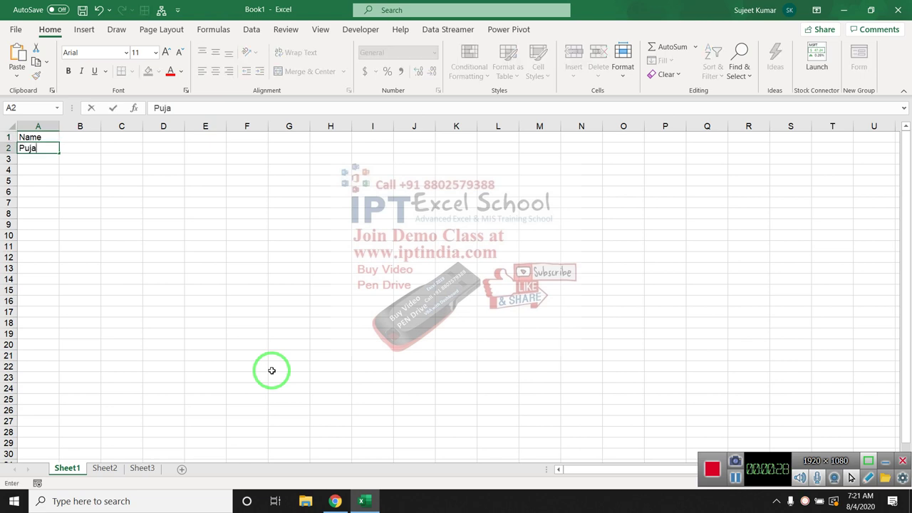
click(36, 178)
click(48, 151)
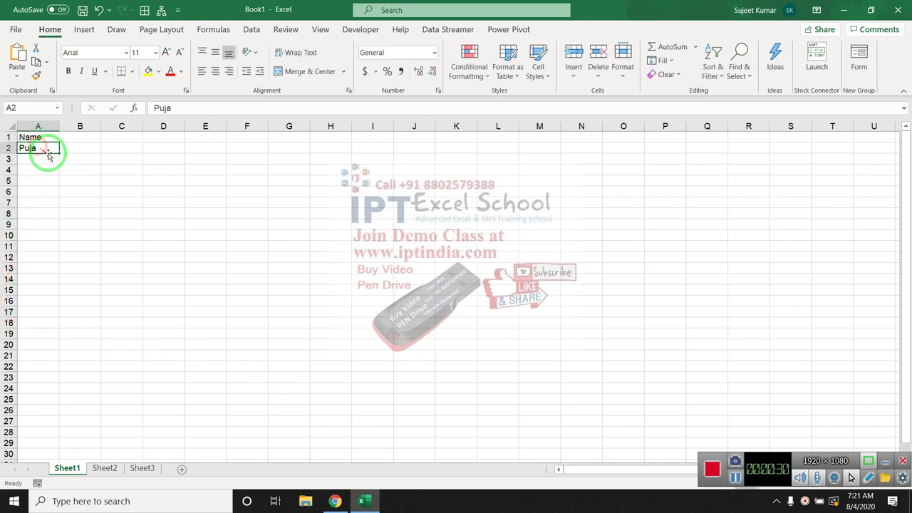
drag(58, 152, 44, 442)
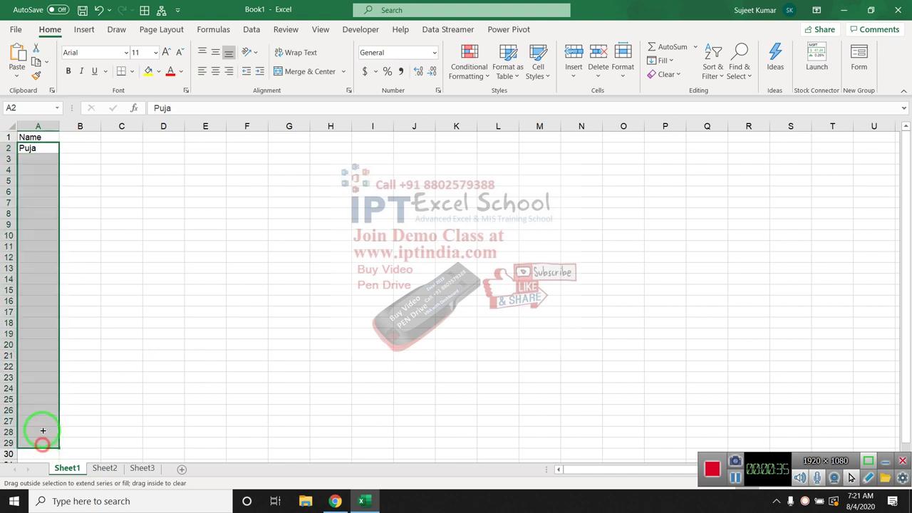
Step: Add the Sales header and figures in column B, then select the whole Name/Sales list
click(82, 138)
click(736, 480)
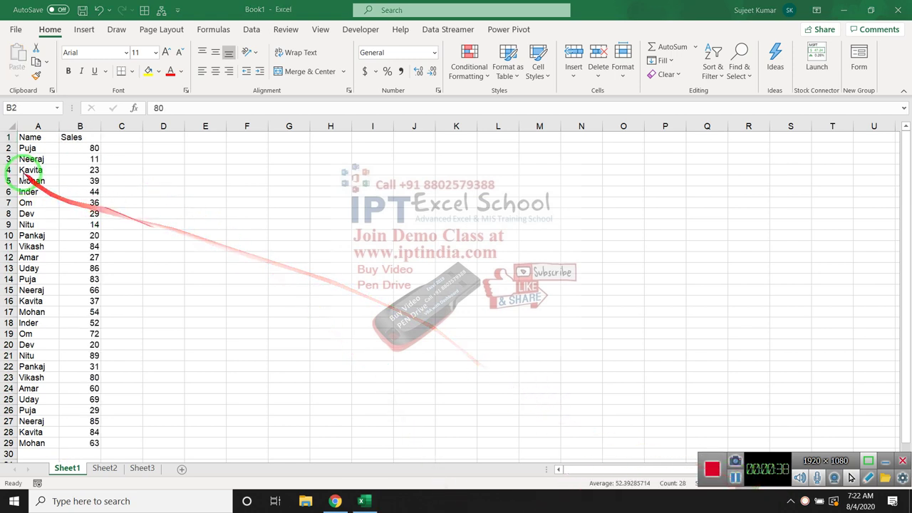
key(ctrl+shift+Down)
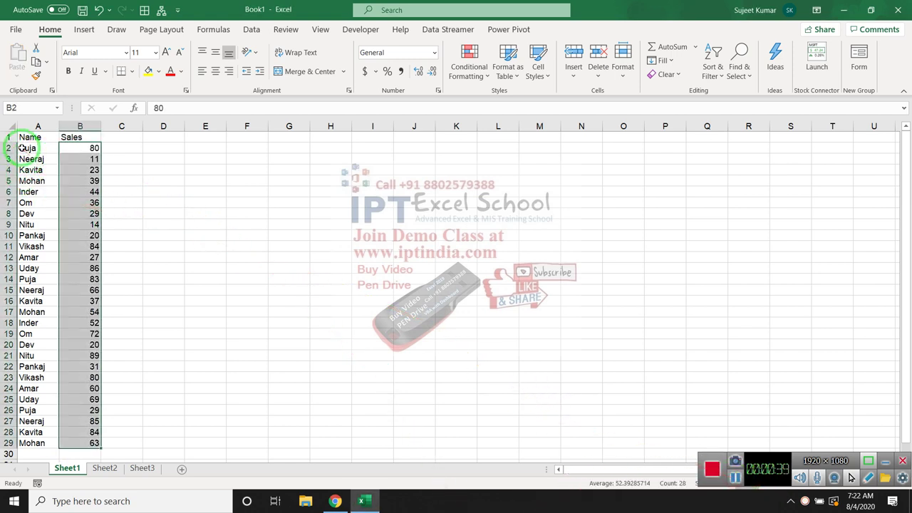
drag(29, 137, 78, 435)
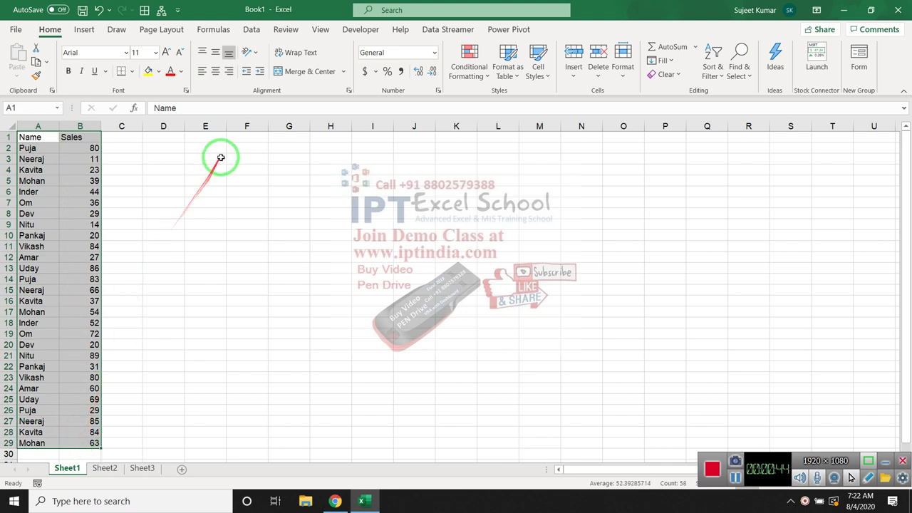
Step: Type Puja as the lookup name in F3
click(242, 158)
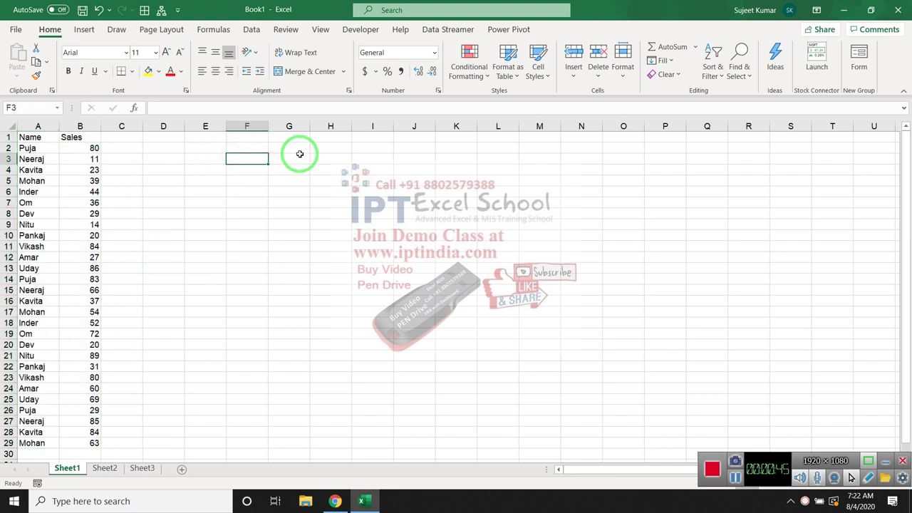
text(Puja)
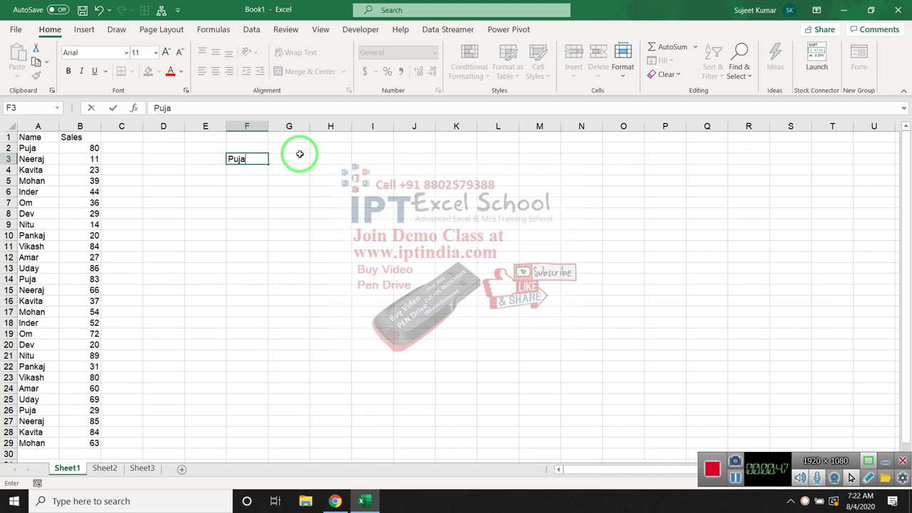
key(Return)
Step: Enter =SUMIF(A:A,F3,B:B) in G3 to total Puja's sales (162), then clear it
click(299, 156)
text(=s)
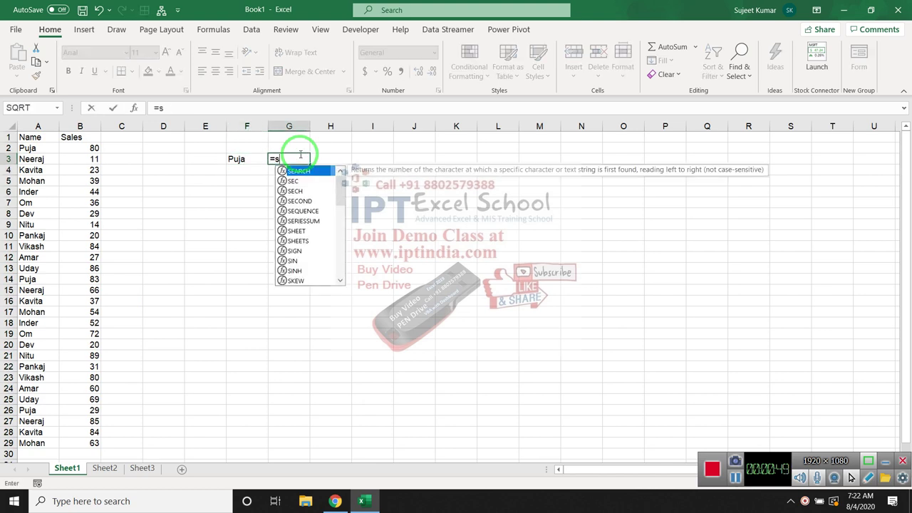
text(um)
key(Down)
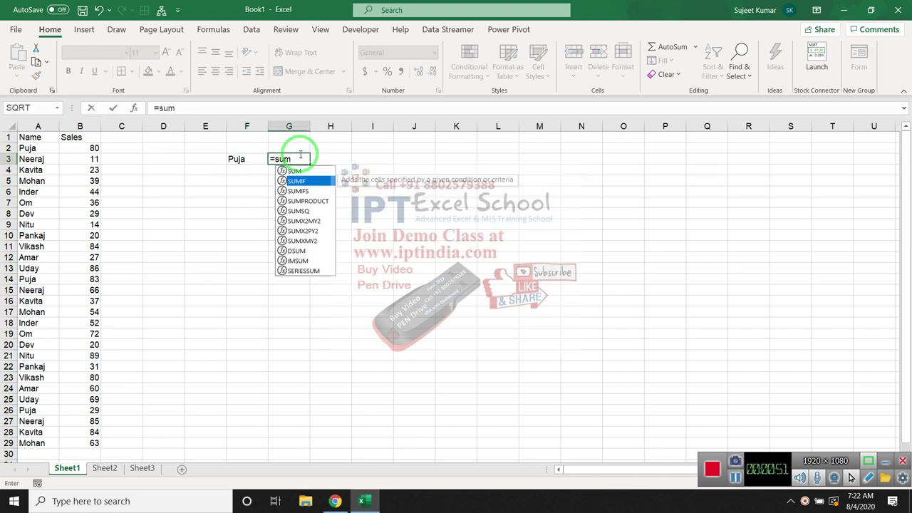
key(Tab)
key(Left)
key(Left)
key(Left)
key(Left)
key(Left)
key(Left)
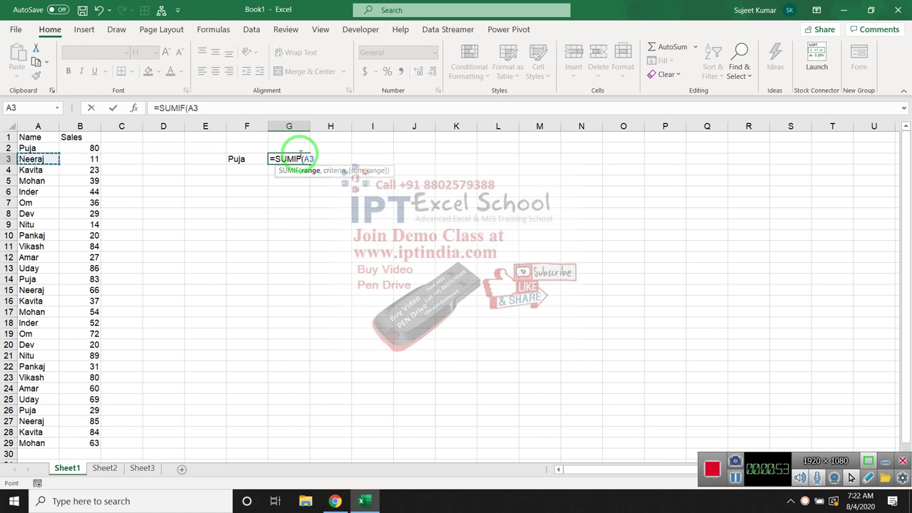
key(ctrl+space)
text(,)
key(Left)
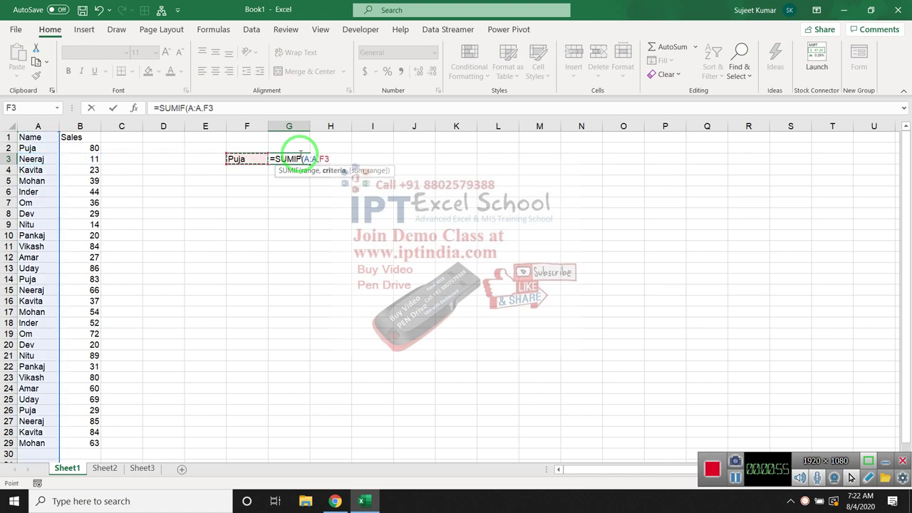
text(,)
key(Left)
key(Left)
key(Left)
key(Left)
key(ctrl+space)
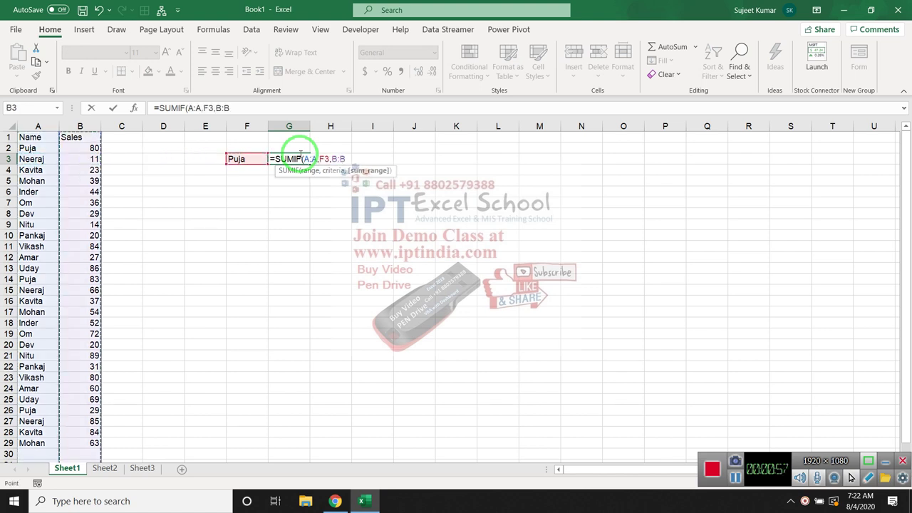
key(ctrl+Return)
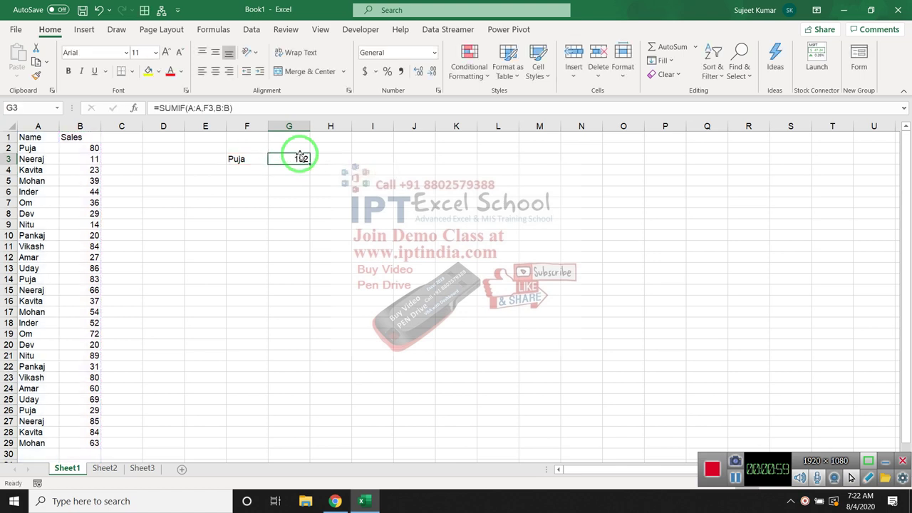
key(Delete)
Step: Label G2 as MAX and look over the names and sales in columns A and B
key(Up)
text(MA)
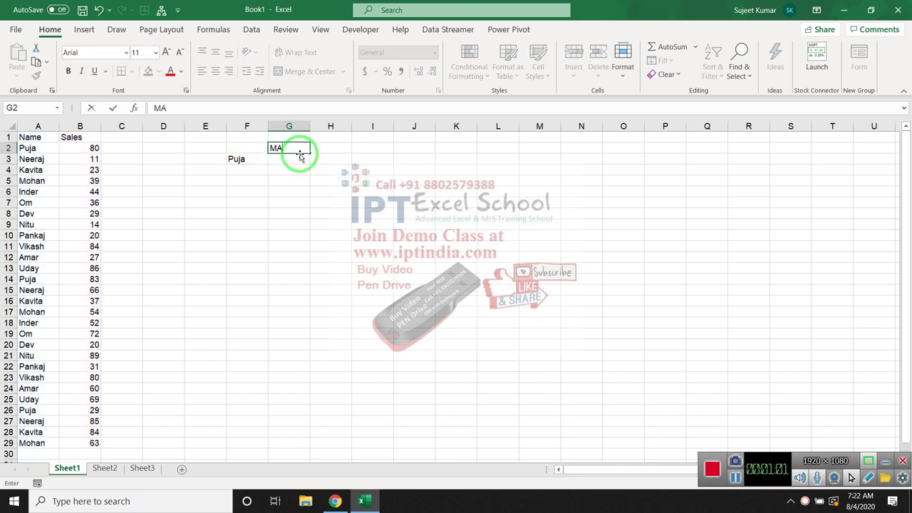
key(Return)
key(Left)
key(Left)
key(Left)
key(Left)
key(Left)
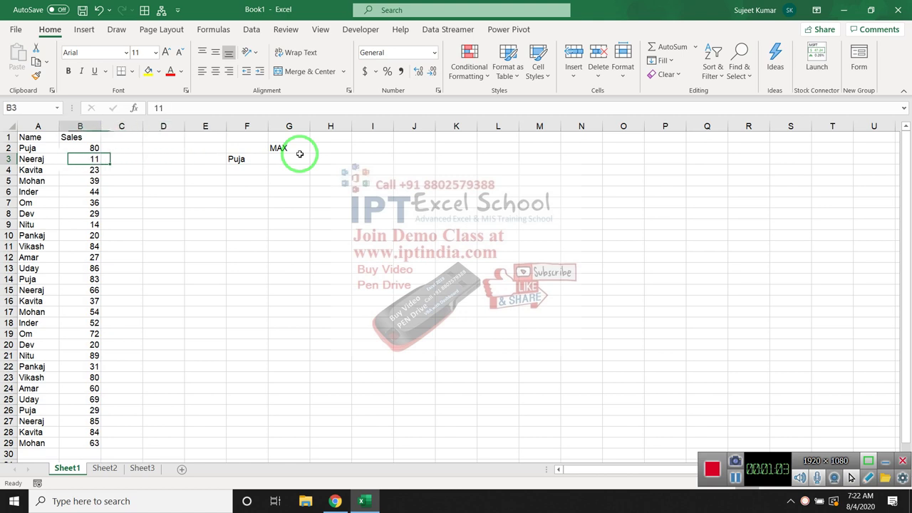
key(Up)
key(Left)
key(Down)
key(Down)
key(Down)
key(Down)
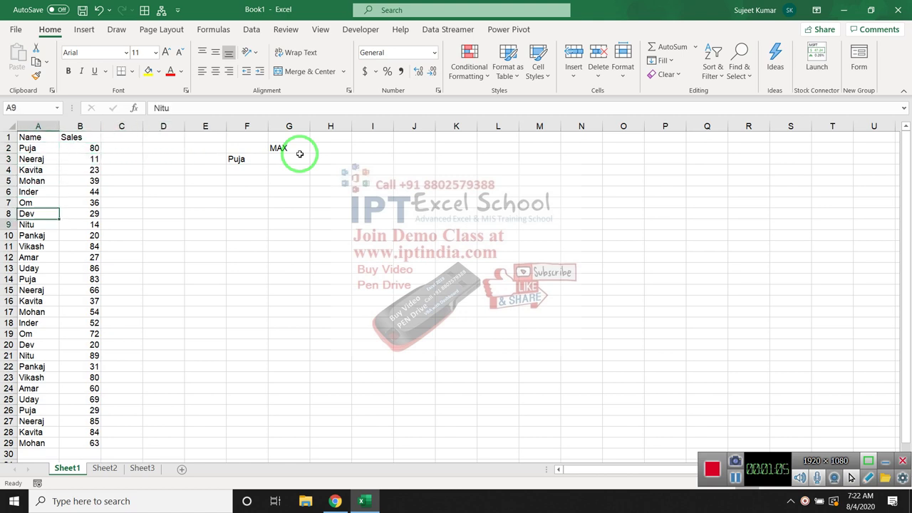
key(Down)
key(Down)
key(Down)
key(Down)
key(Down)
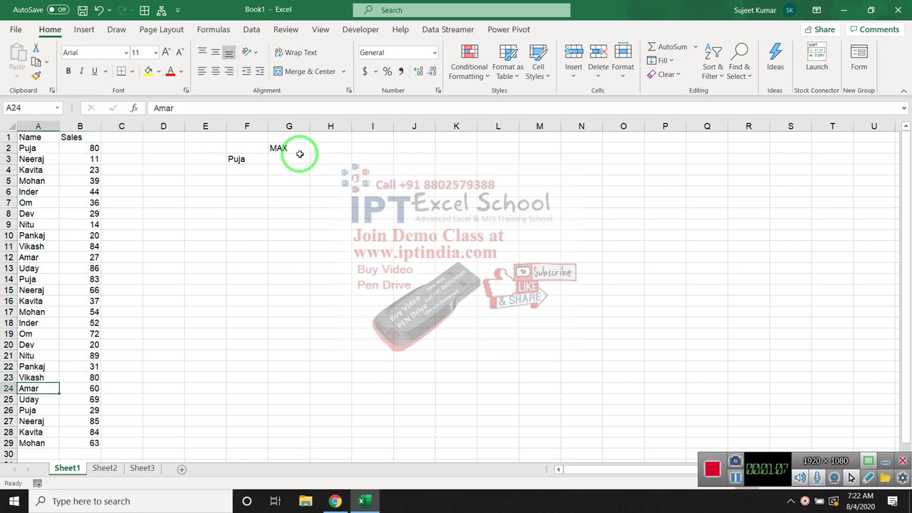
Step: Enter =MAX(B:B) in G3, returning the highest sale of 89
click(302, 157)
text(=MA)
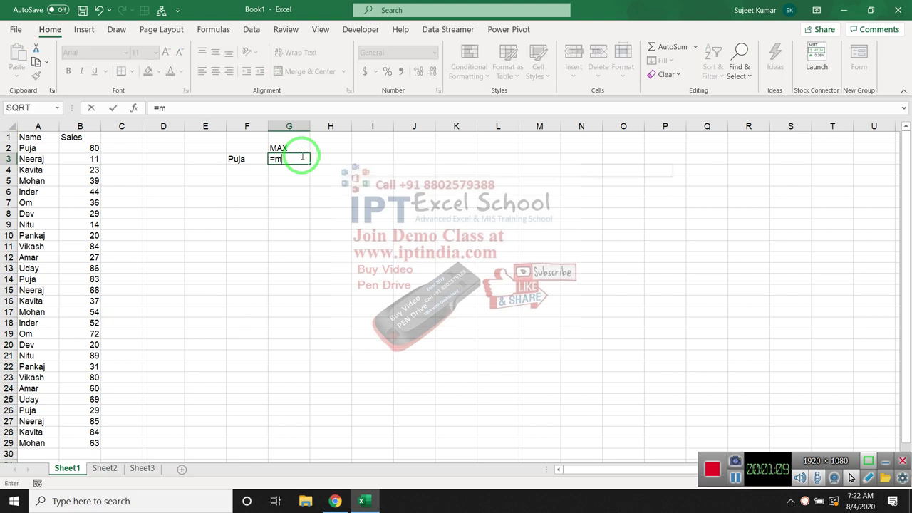
text(X()
key(Left)
key(Left)
key(Left)
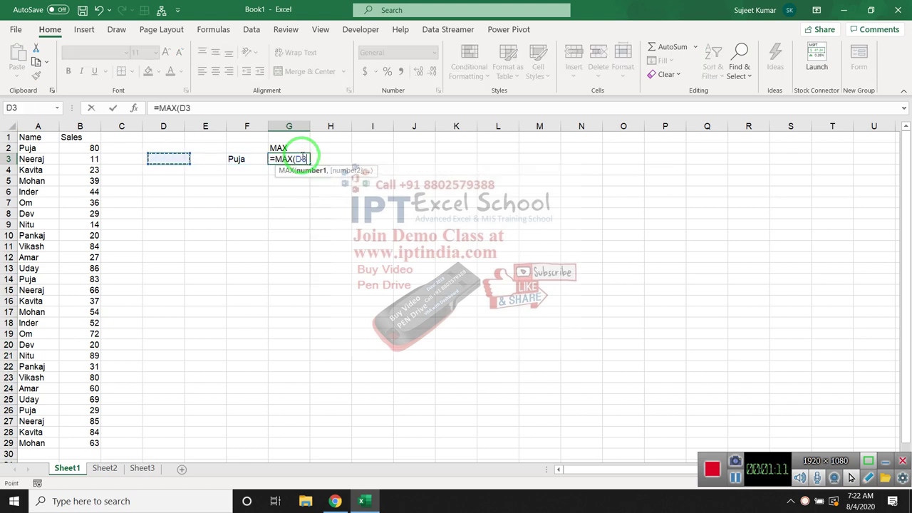
key(Left)
key(Left)
key(ctrl+space)
key(Return)
click(302, 157)
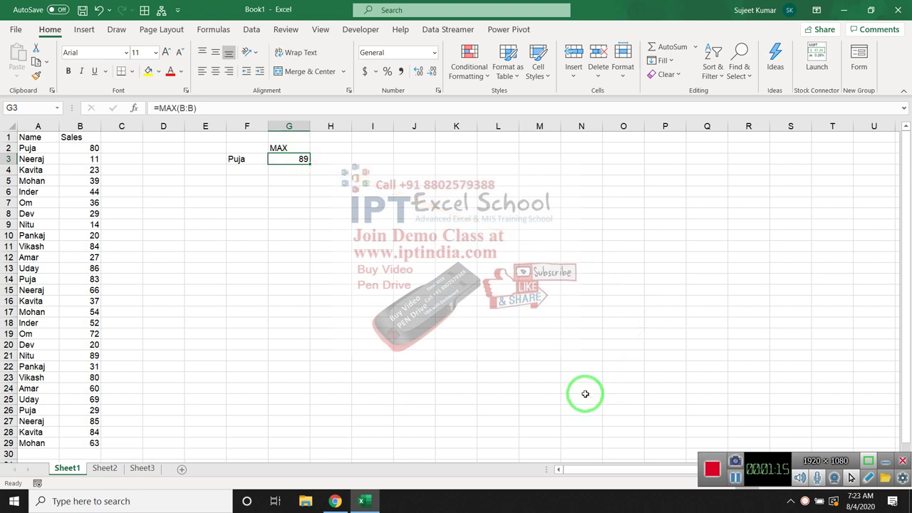
Step: Clear the MAX result from G3 and reselect G3 to hold Puja's maximum sale
key(Delete)
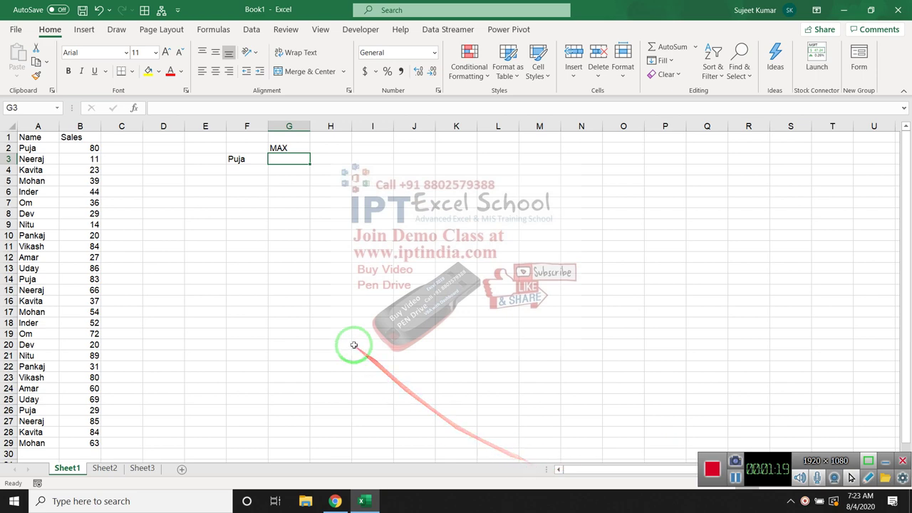
scroll(350, 380, up, 5)
scroll(350, 380, up, 1)
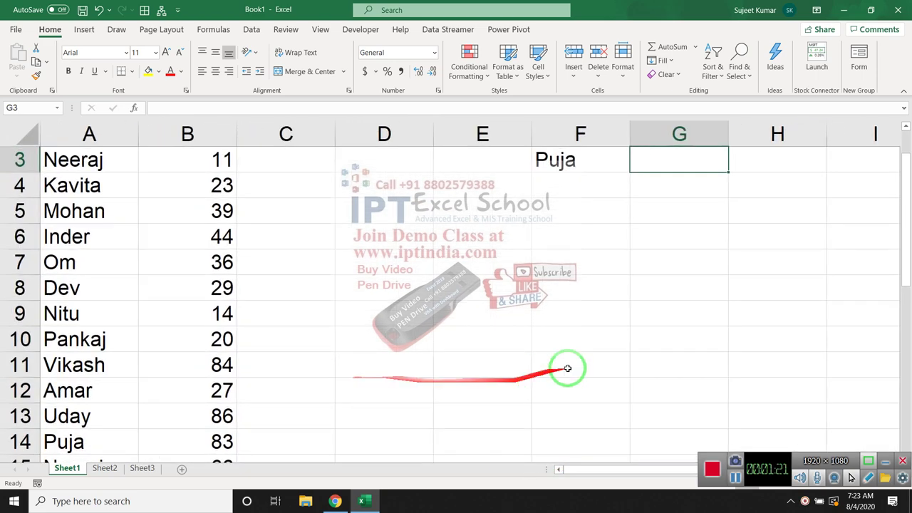
scroll(653, 322, up, 1)
scroll(654, 323, up, 2)
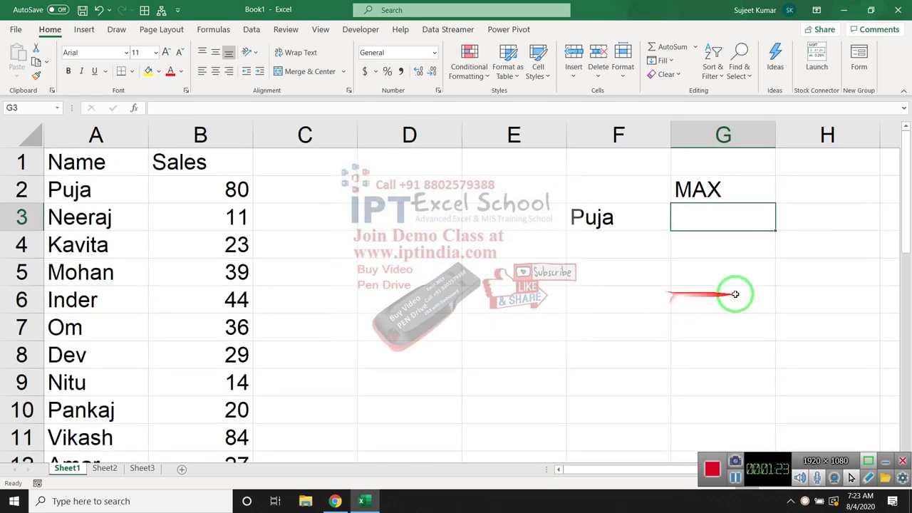
click(627, 471)
drag(627, 470, 637, 471)
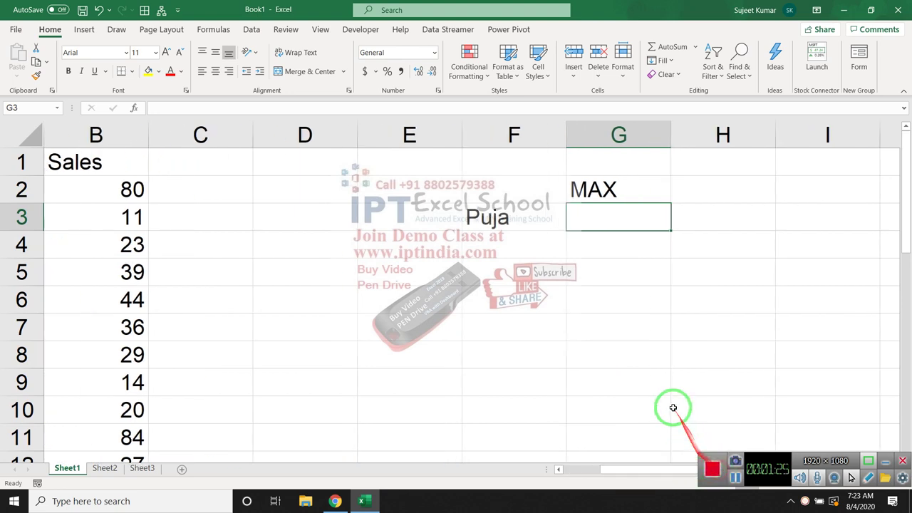
key(Left)
key(Left)
key(Left)
key(Left)
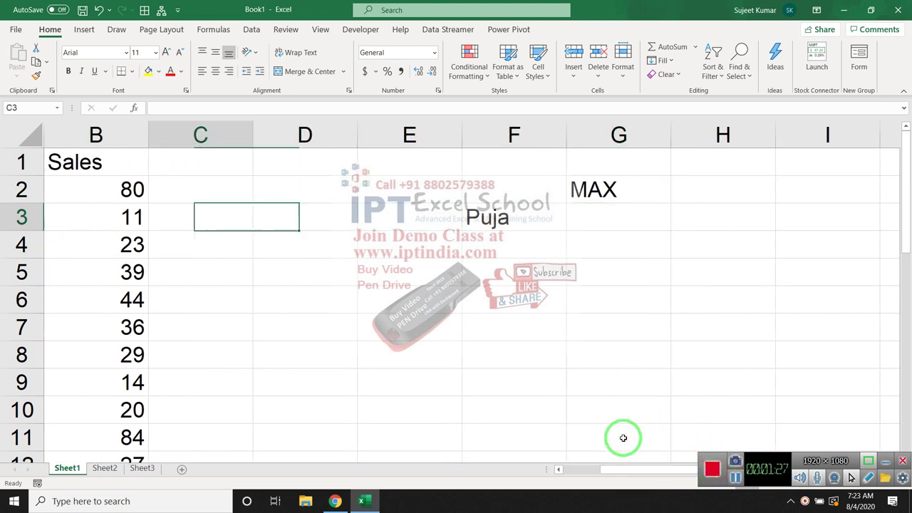
key(Left)
key(Left)
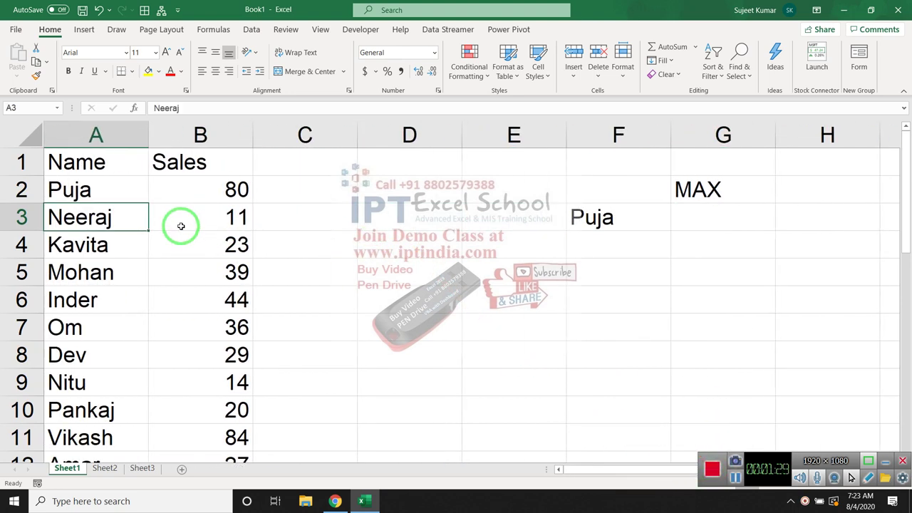
click(731, 217)
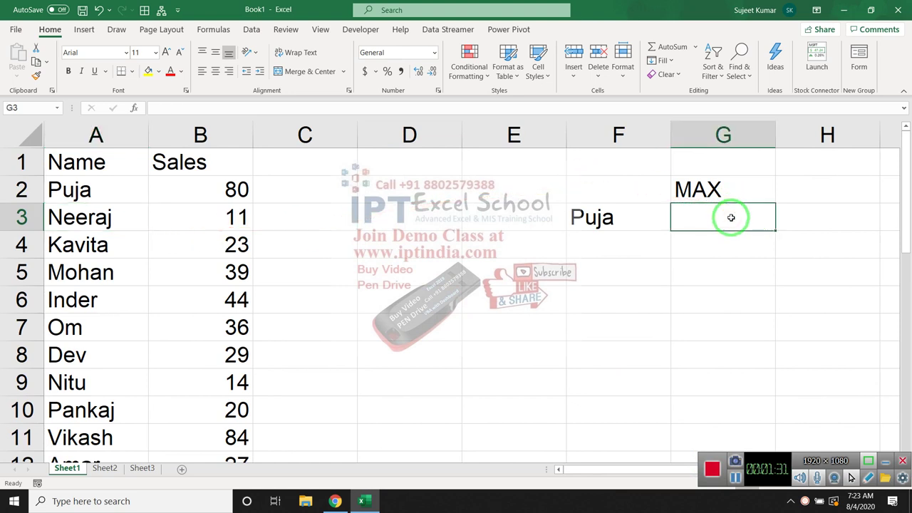
Step: Start =MAX(IF( in G3 with the name range A2:A29
text(=)
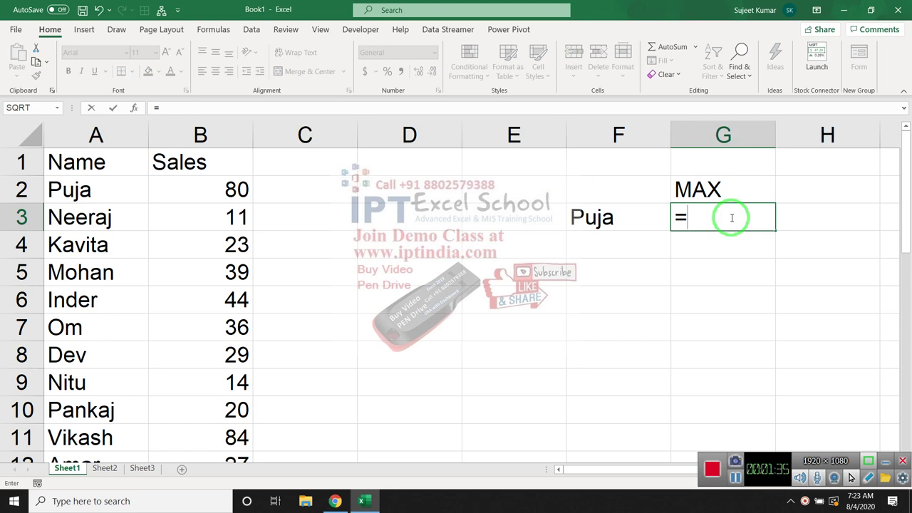
text(max)
key(Tab)
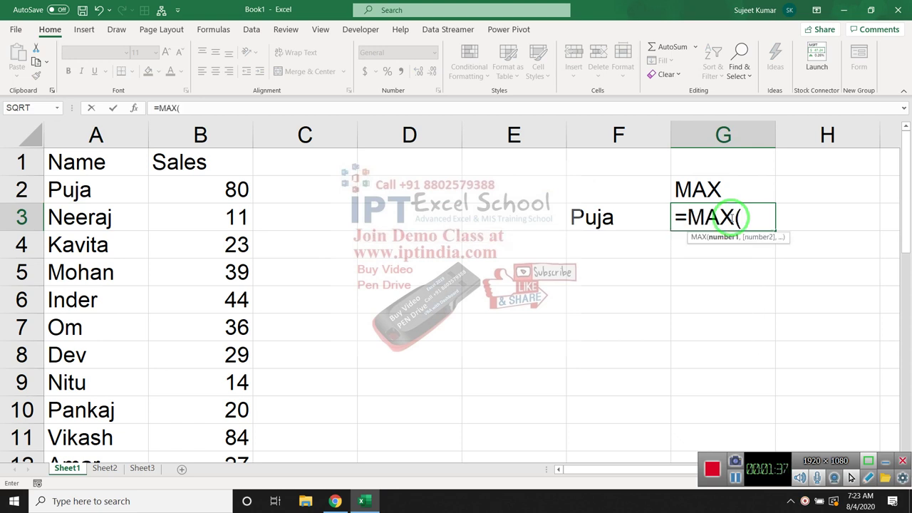
text(if)
key(Tab)
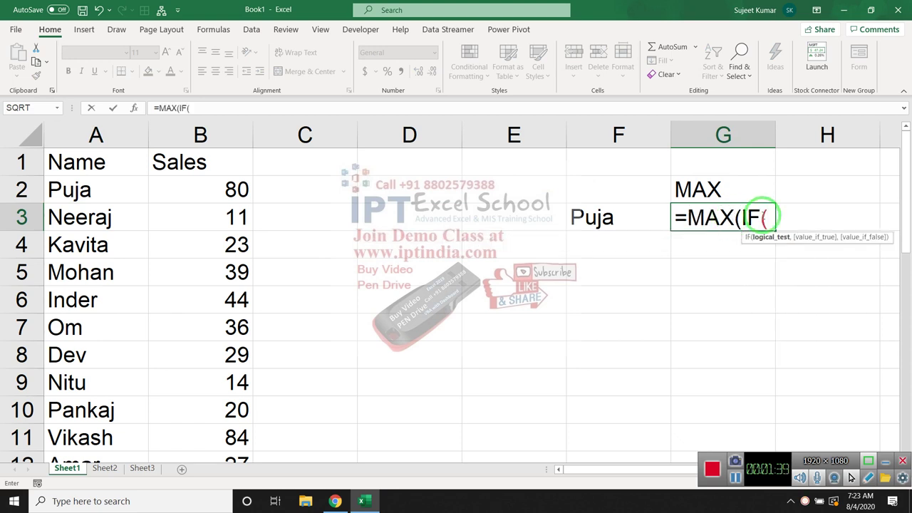
drag(773, 209, 320, 171)
click(77, 183)
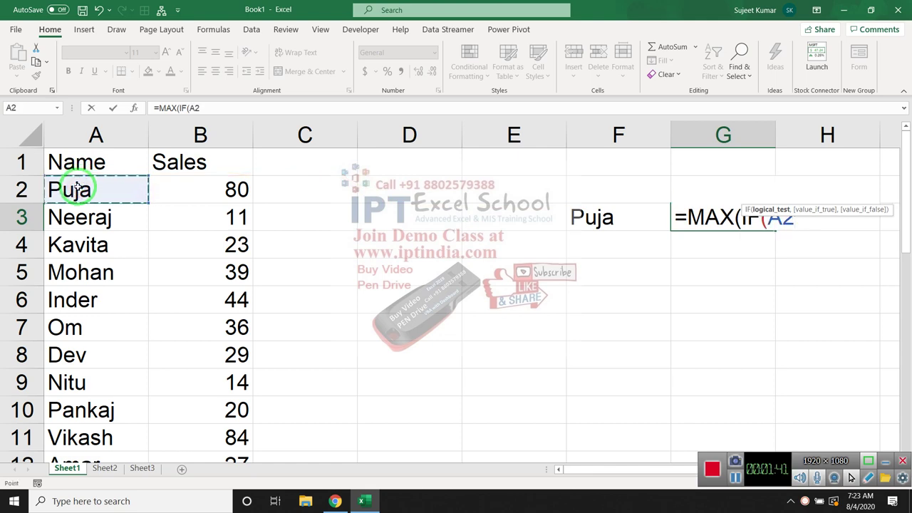
key(ctrl+shift+Down)
Step: Complete the condition A2:A29=F3 with sales range B2:B29 and enter the formula
text(:A29=)
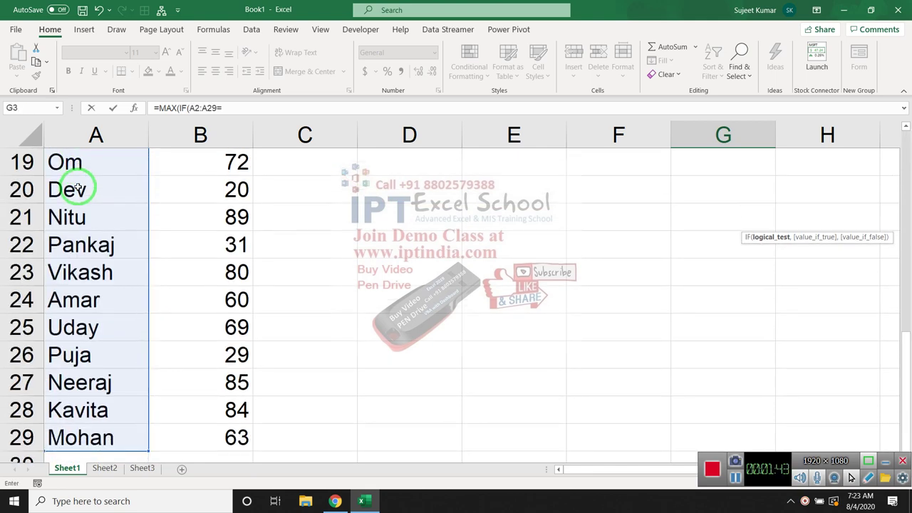
key(Up)
key(Up)
key(Left)
key(Down)
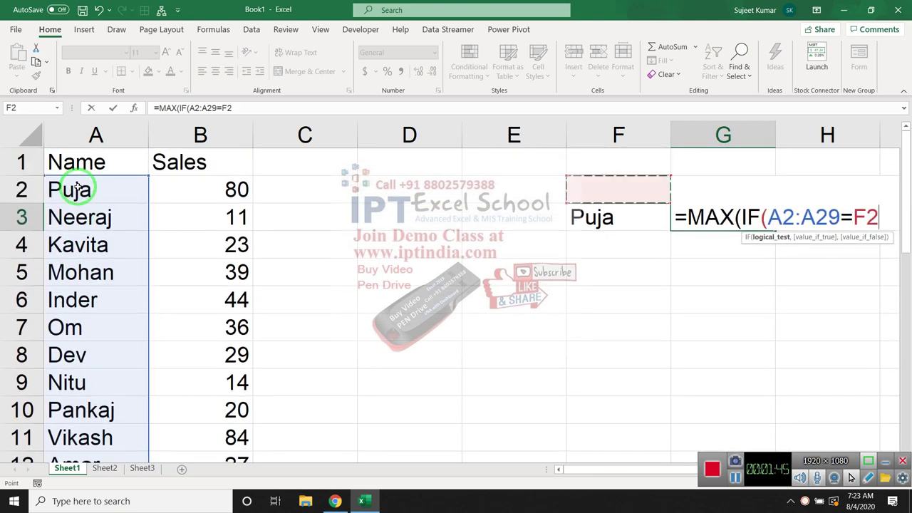
key(Down)
text(,)
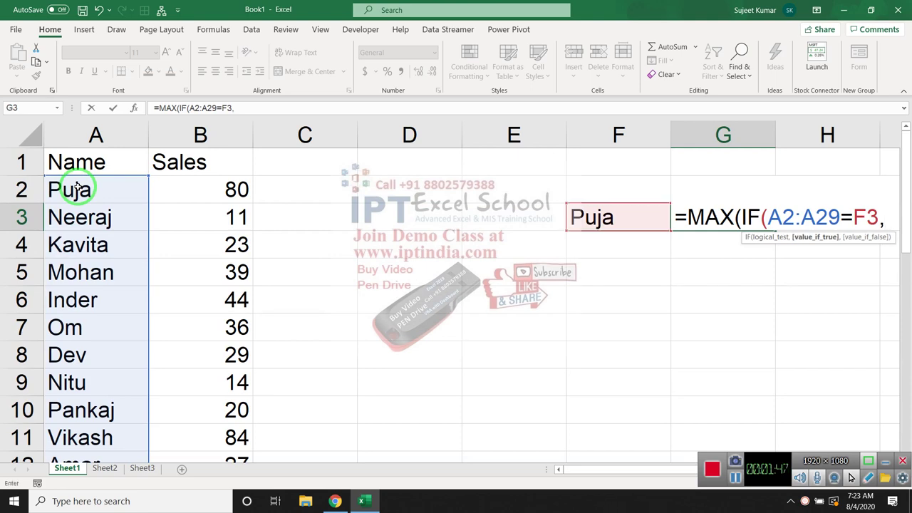
key(Left)
key(Left)
key(Left)
key(Left)
key(Left)
key(Up)
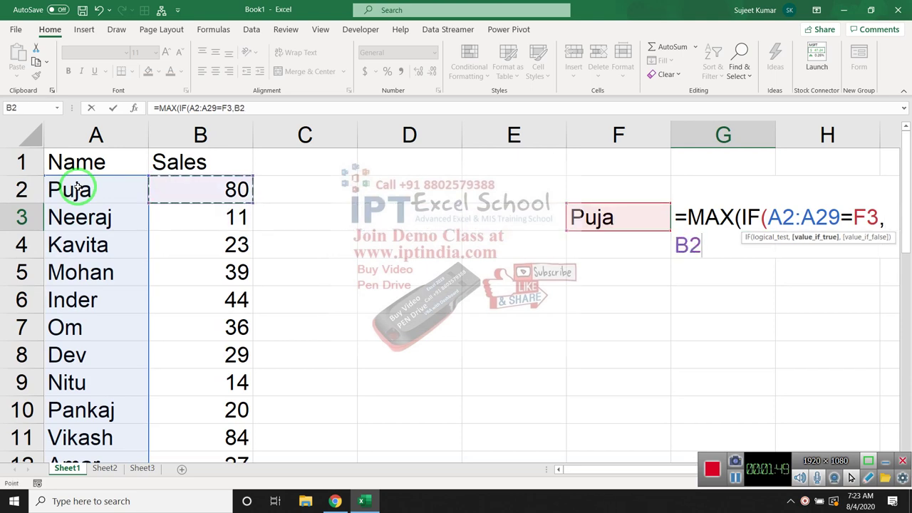
key(ctrl+shift+Down)
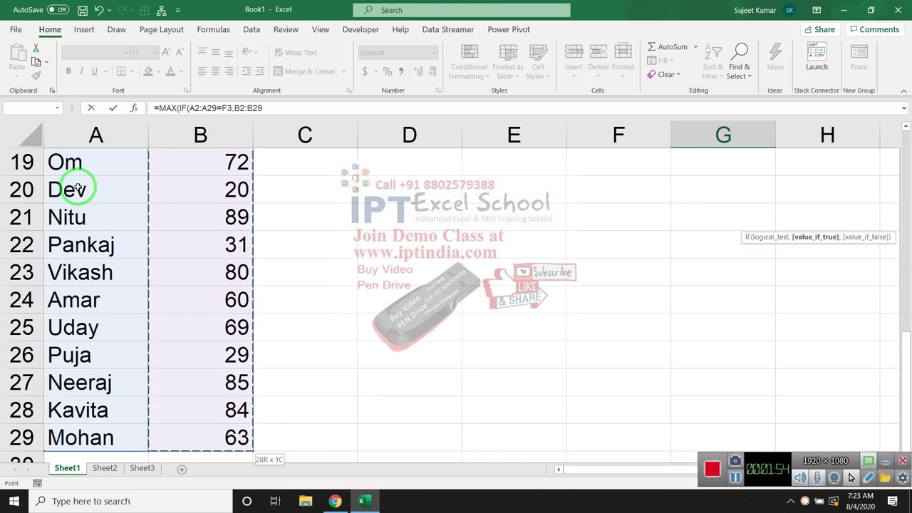
key(Return)
key(Return)
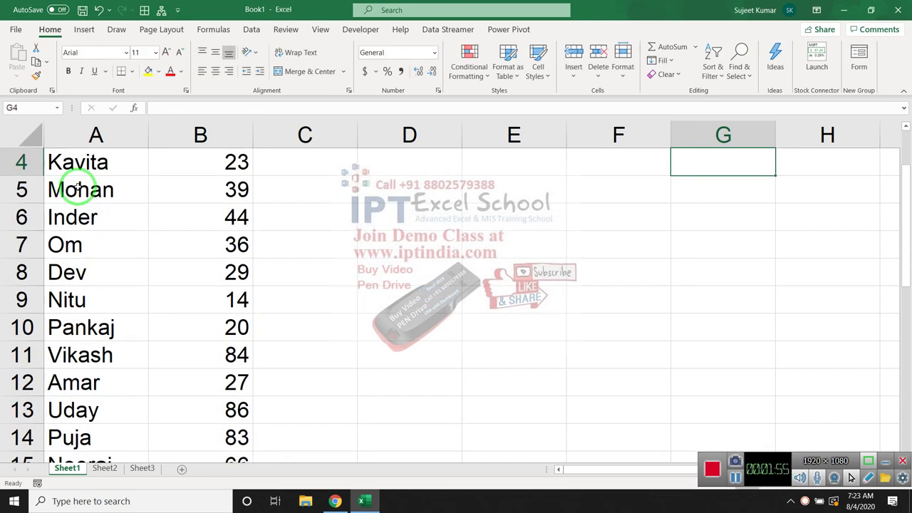
Step: Re-enter G3's formula with Ctrl+Shift+Enter as an array formula returning 83
key(Up)
key(Up)
key(Up)
key(Down)
key(Down)
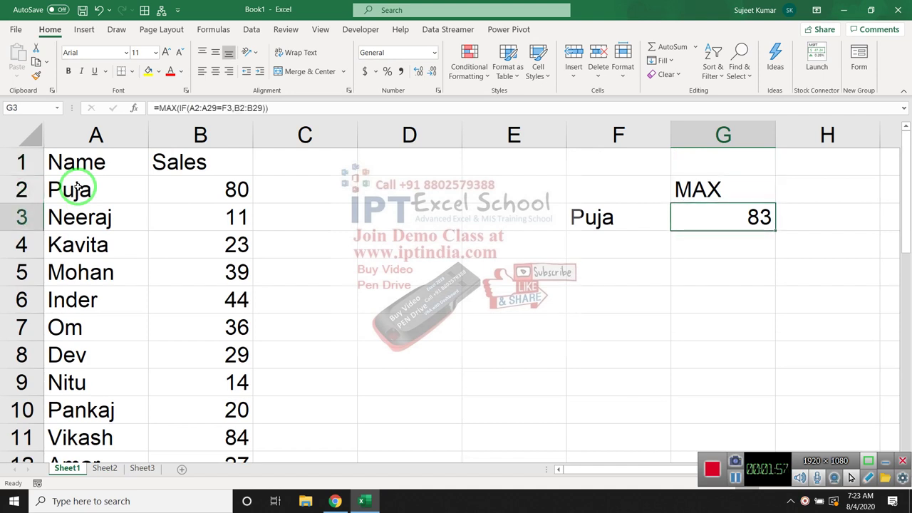
key(F2)
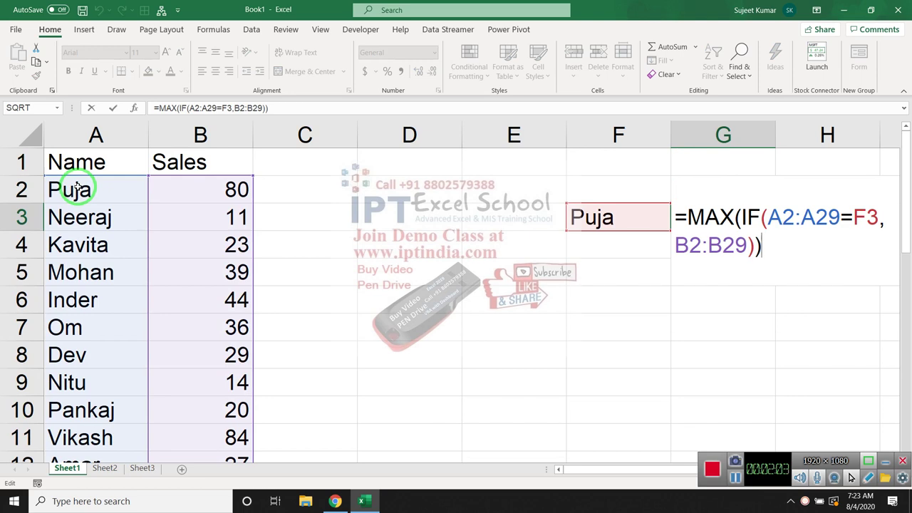
key(ctrl+shift+Return)
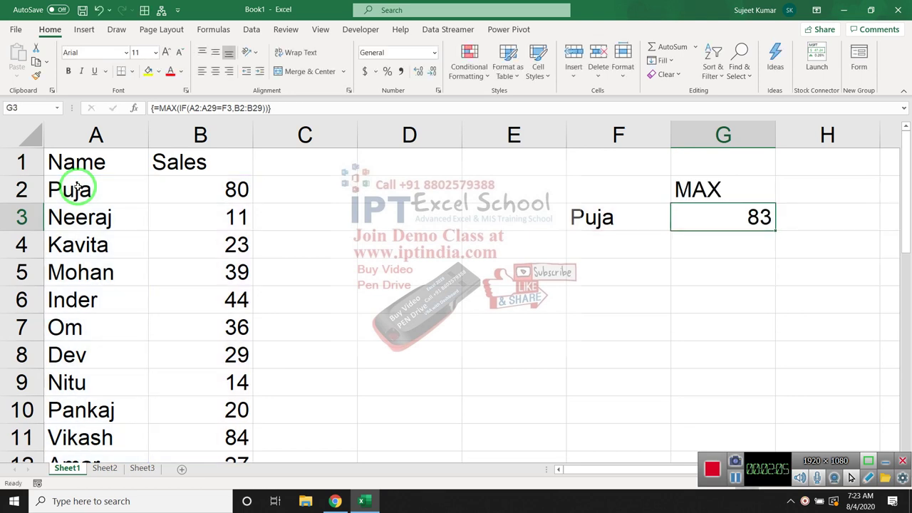
key(Left)
key(Left)
key(Left)
key(Left)
key(Left)
key(Left)
Step: Filter the Name column to show only Puja's rows
key(Up)
key(Up)
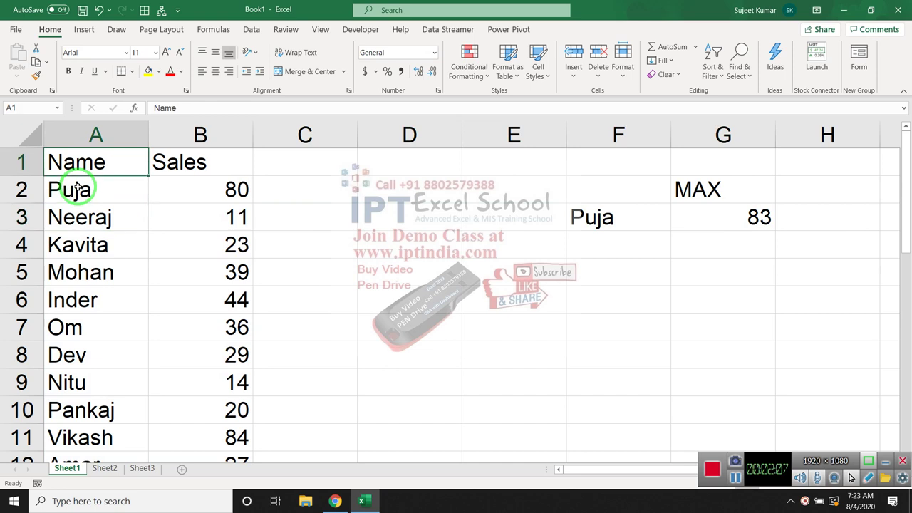
click(141, 170)
click(32, 310)
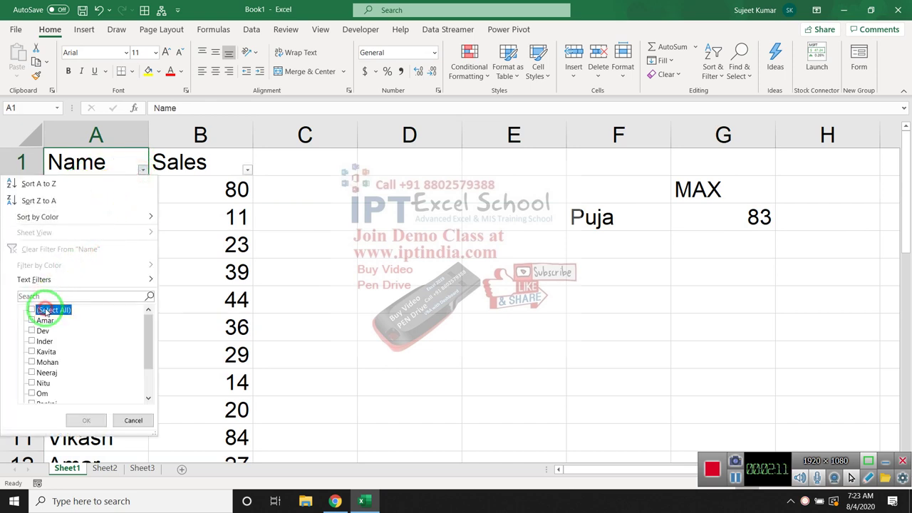
scroll(41, 378, down, 5)
click(35, 368)
click(36, 378)
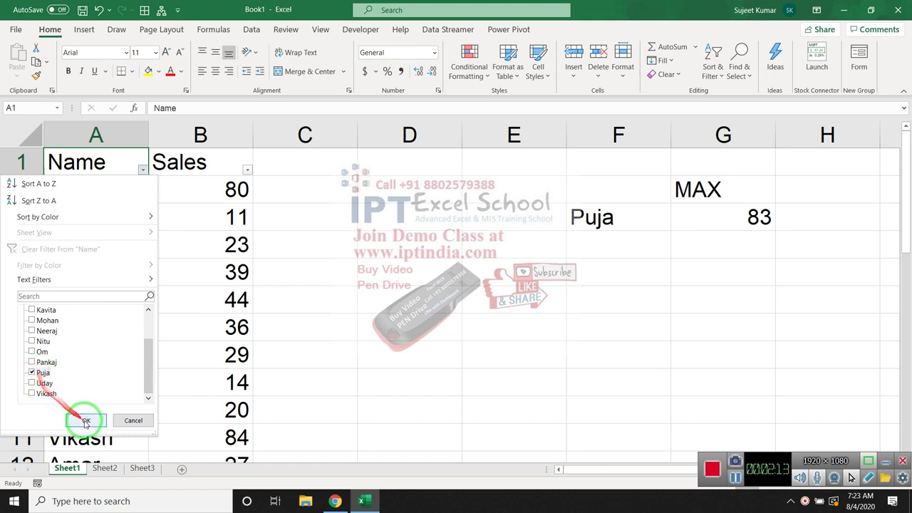
click(86, 420)
Step: Change Puja's sale in B26 from 29 to 95 and clear the name filter
click(206, 218)
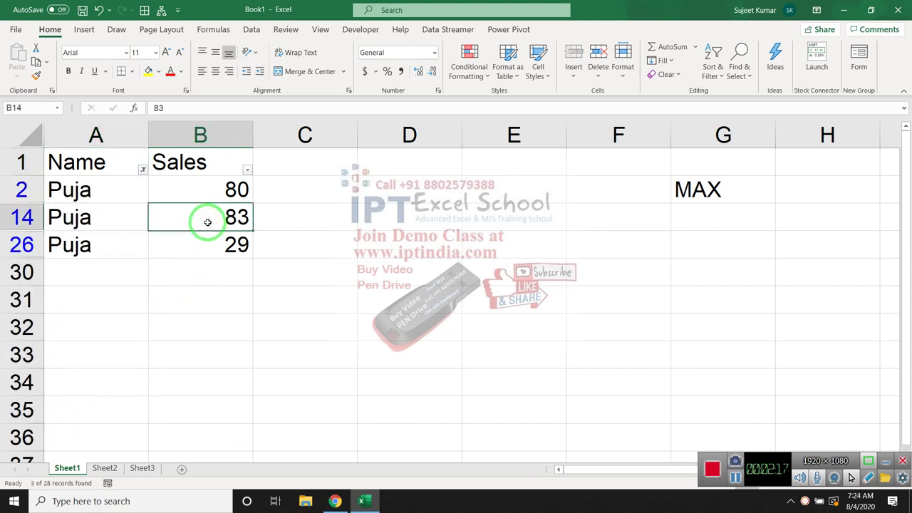
click(232, 244)
text(9)
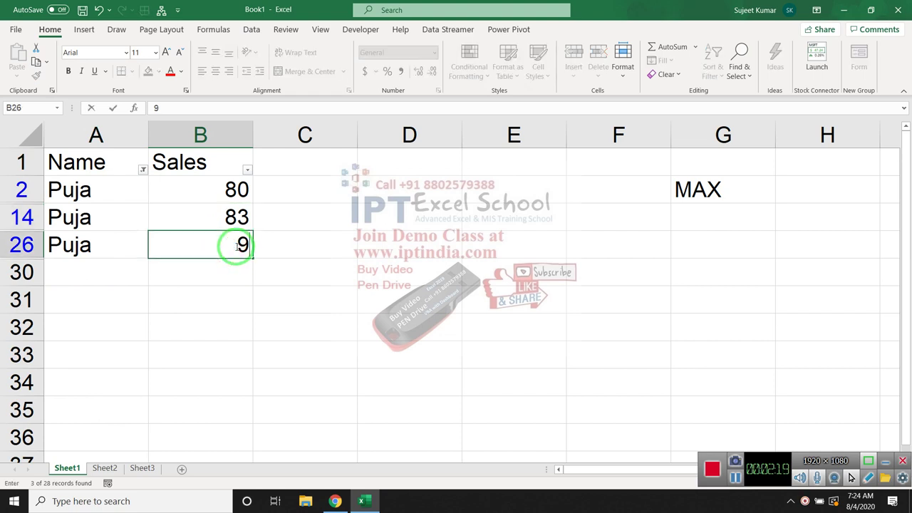
text(5)
key(Return)
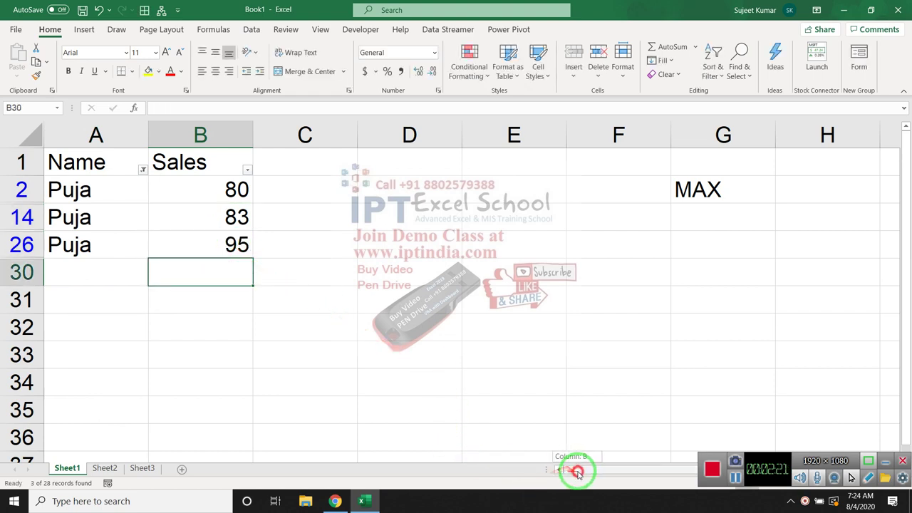
drag(577, 471, 631, 474)
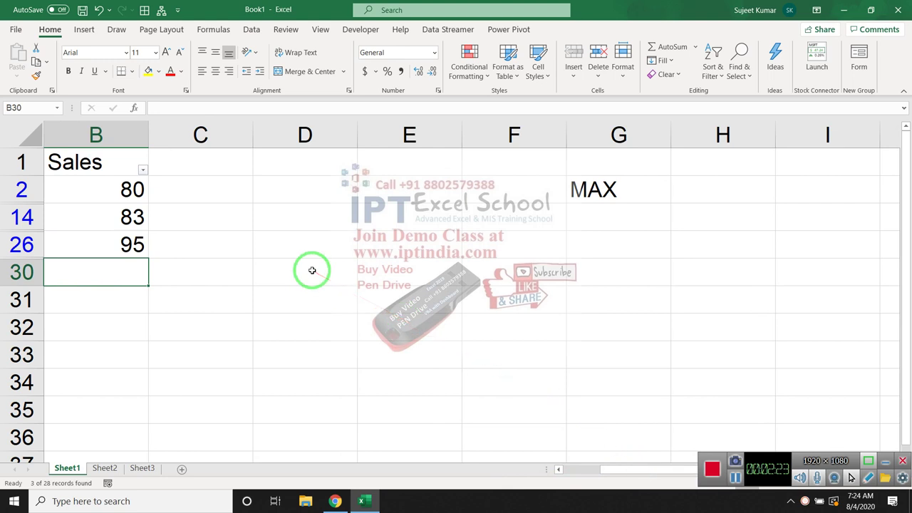
key(ctrl+shift+l)
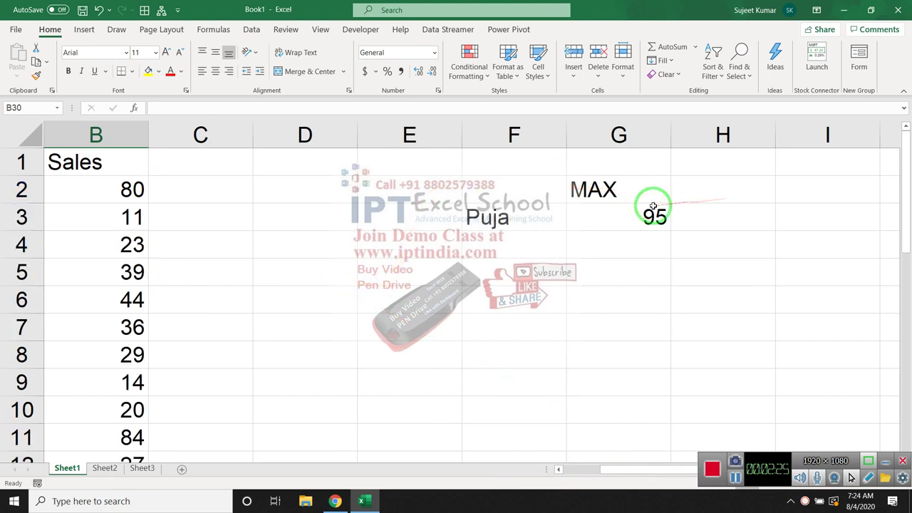
Step: Highlight MAX, IF, A2:A29 and F3 in G3's formula, then re-enter it as an array formula
click(653, 207)
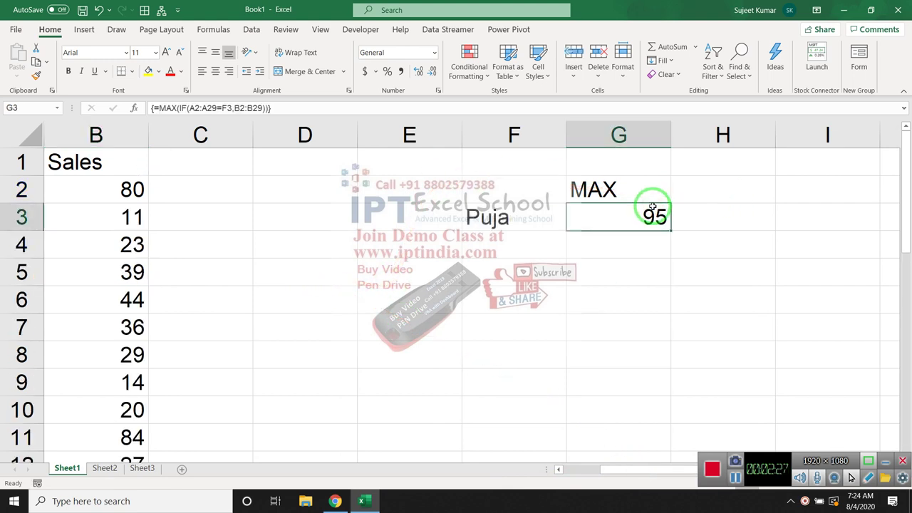
double_click(638, 214)
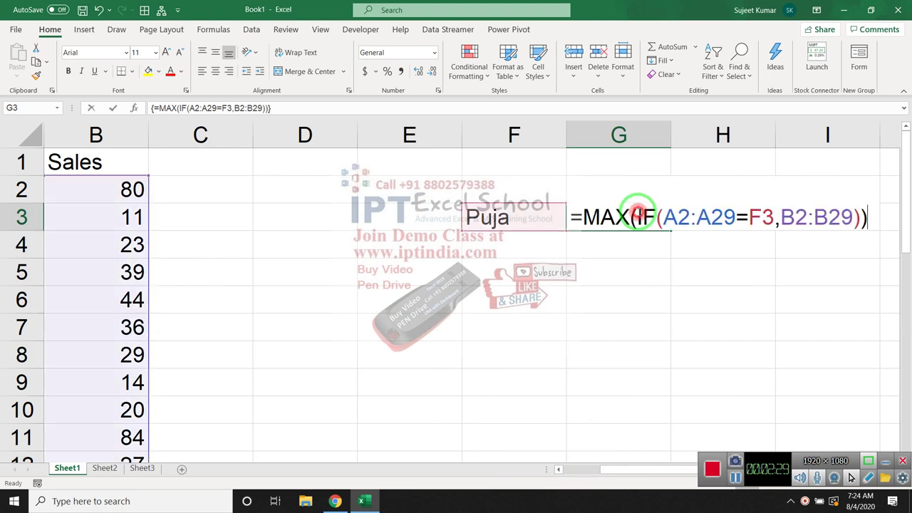
double_click(620, 213)
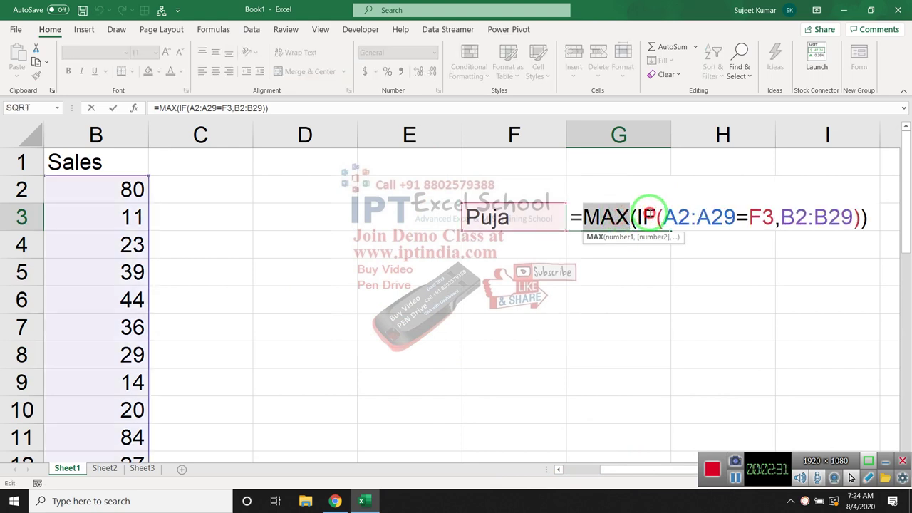
double_click(648, 212)
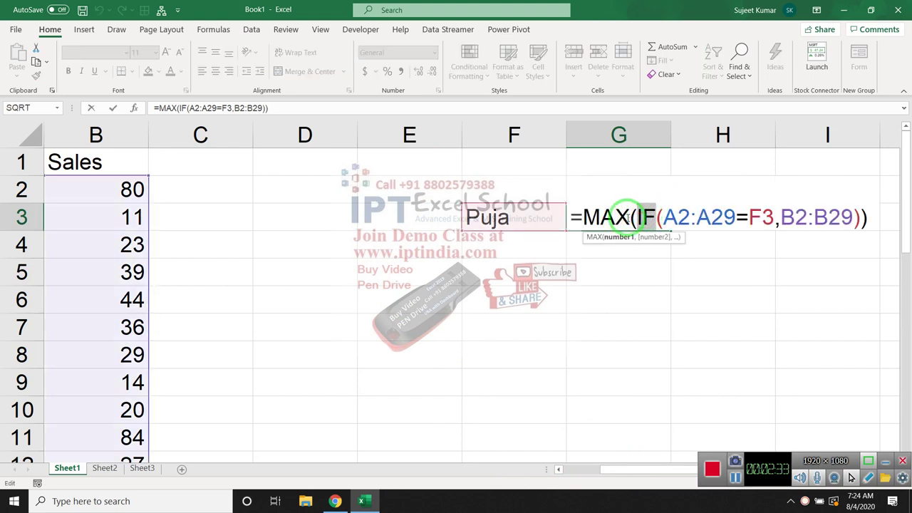
drag(664, 217, 738, 217)
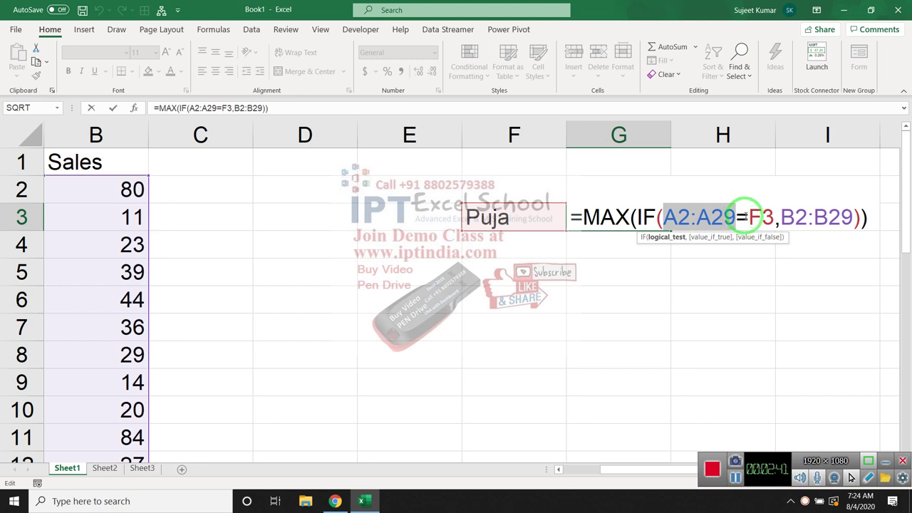
drag(745, 216, 761, 217)
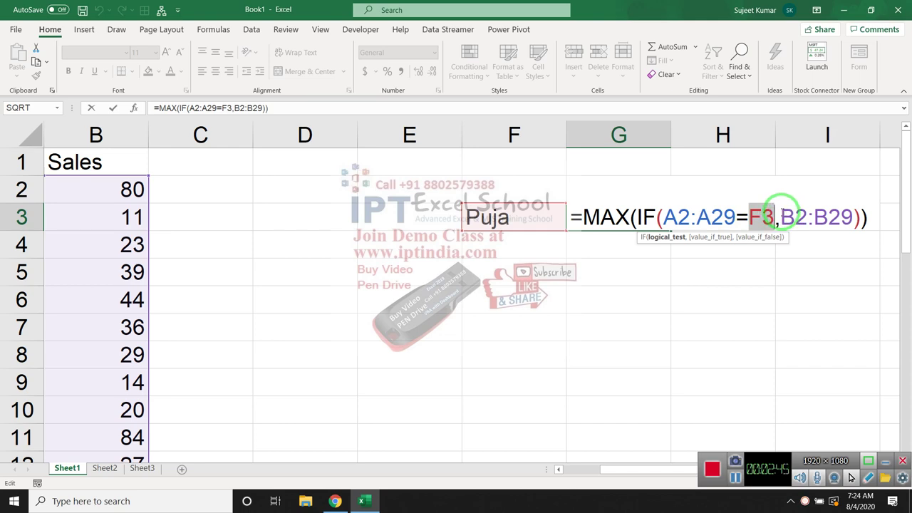
key(ctrl+shift+Return)
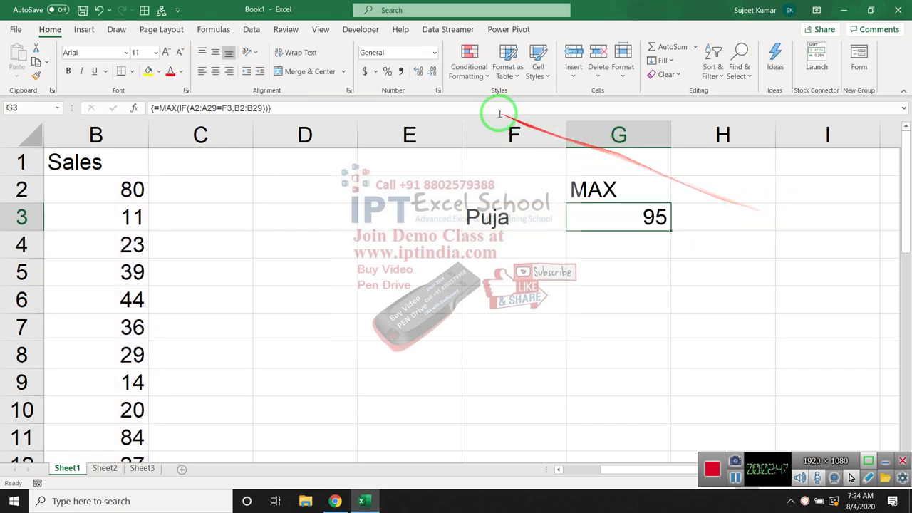
click(215, 29)
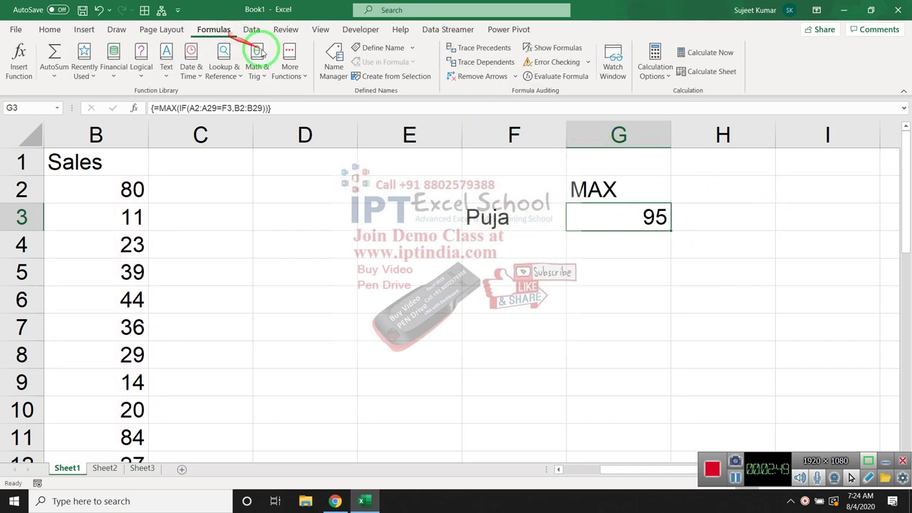
click(563, 76)
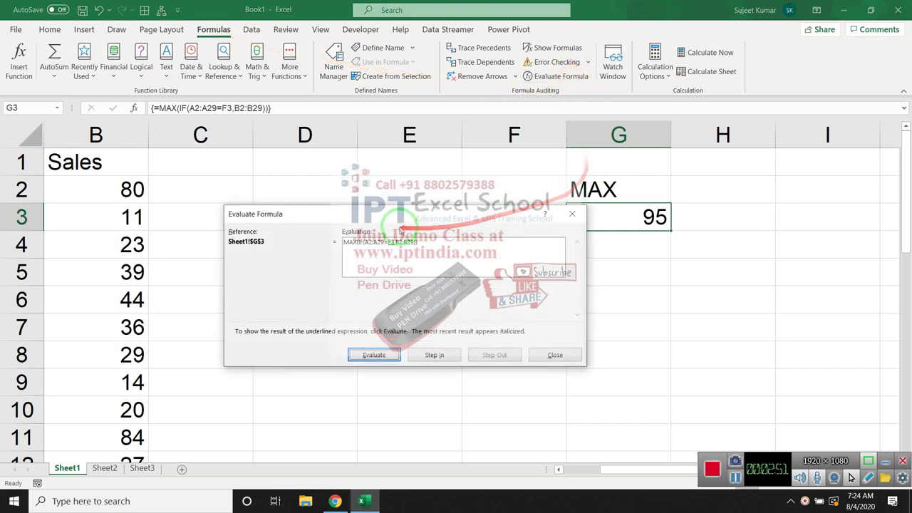
drag(260, 215, 88, 249)
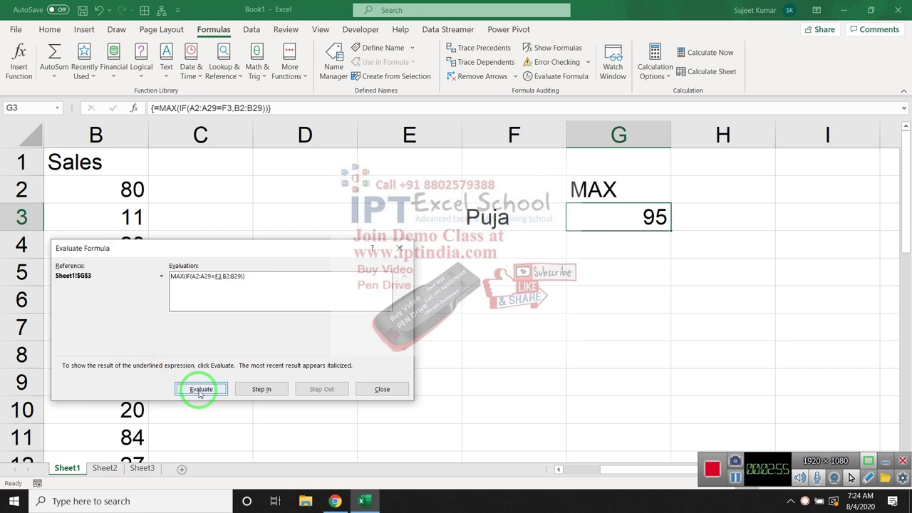
click(199, 393)
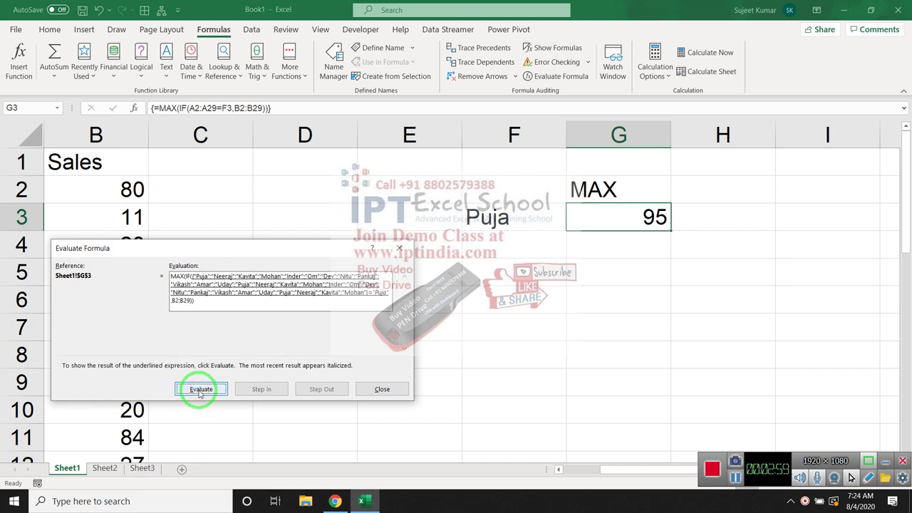
click(200, 393)
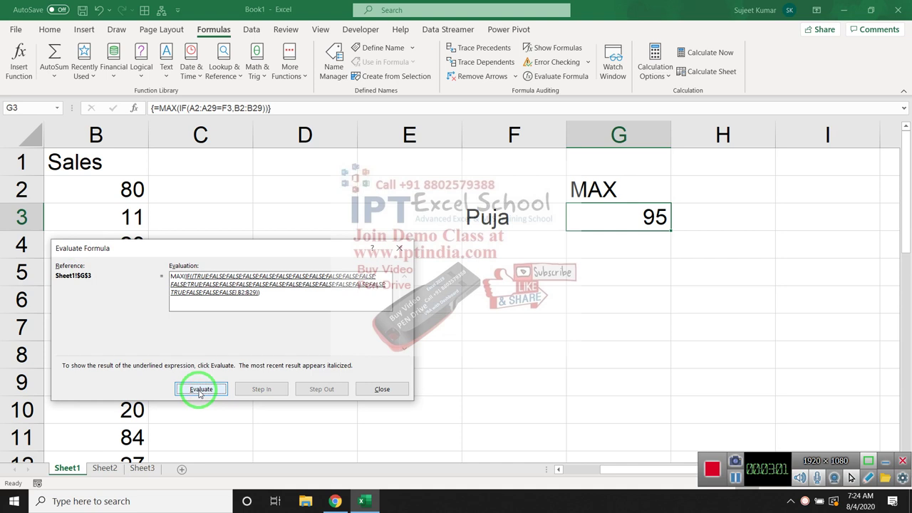
click(200, 391)
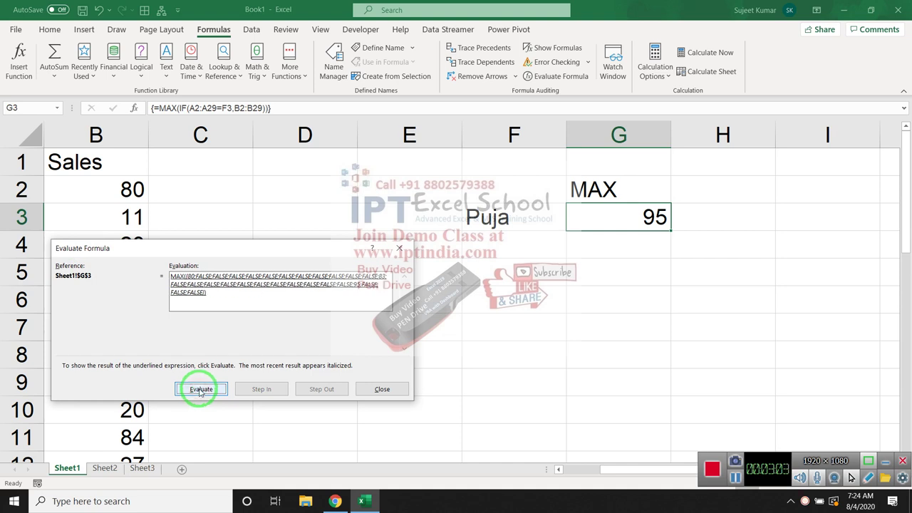
click(201, 391)
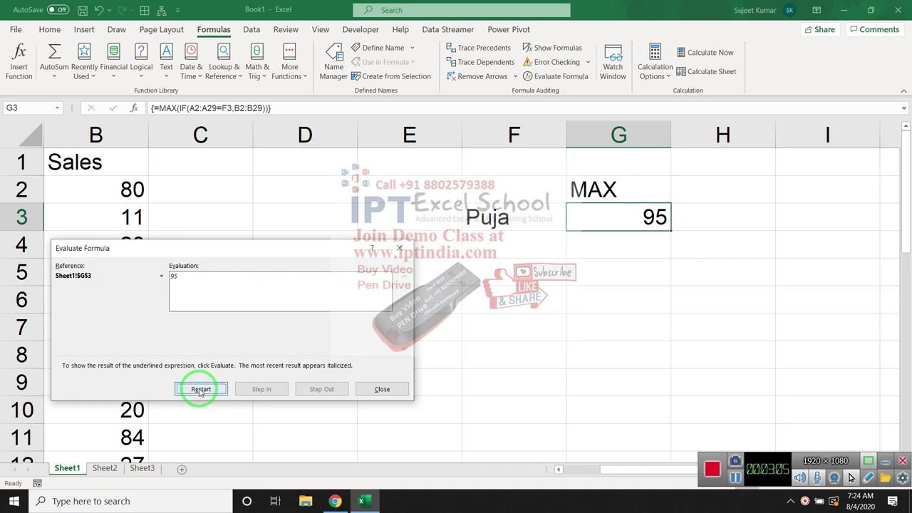
click(403, 389)
drag(406, 382, 453, 337)
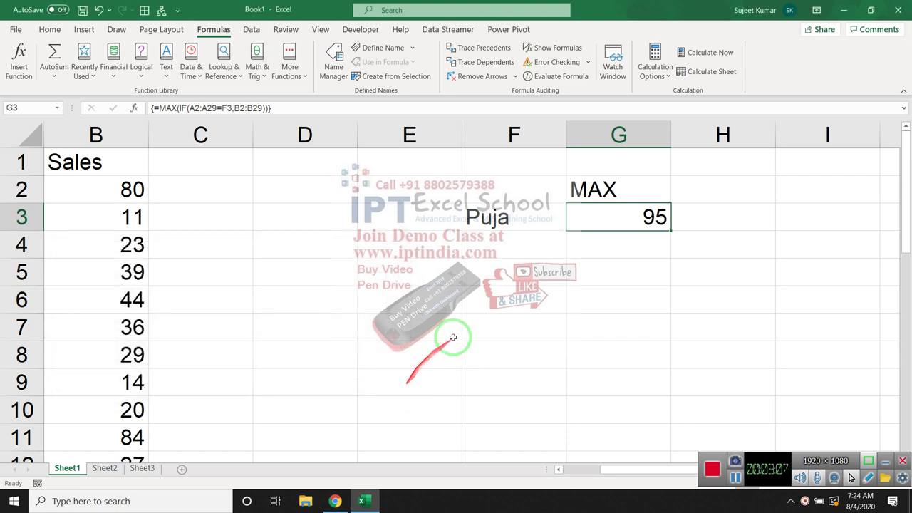
click(508, 294)
Step: Begin a MAXIFS formula in G4, then delete the wrongly chosen arguments
click(616, 238)
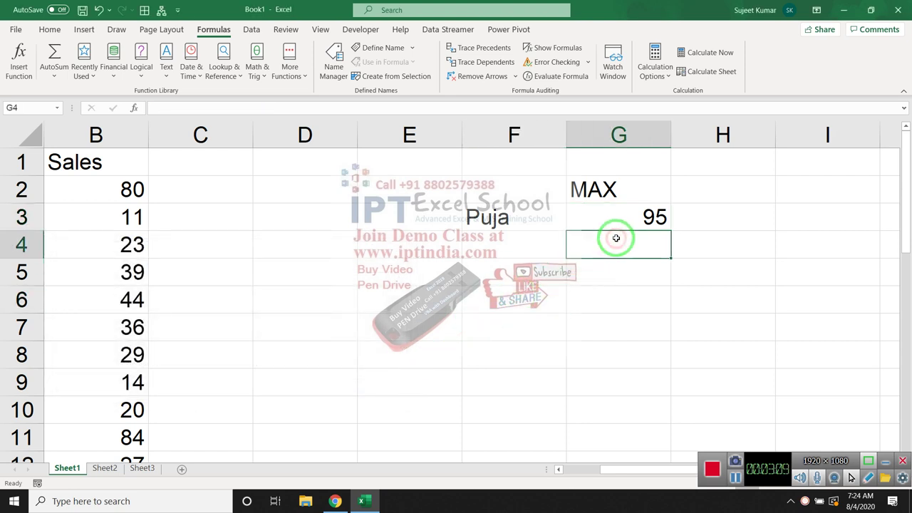
text(=)
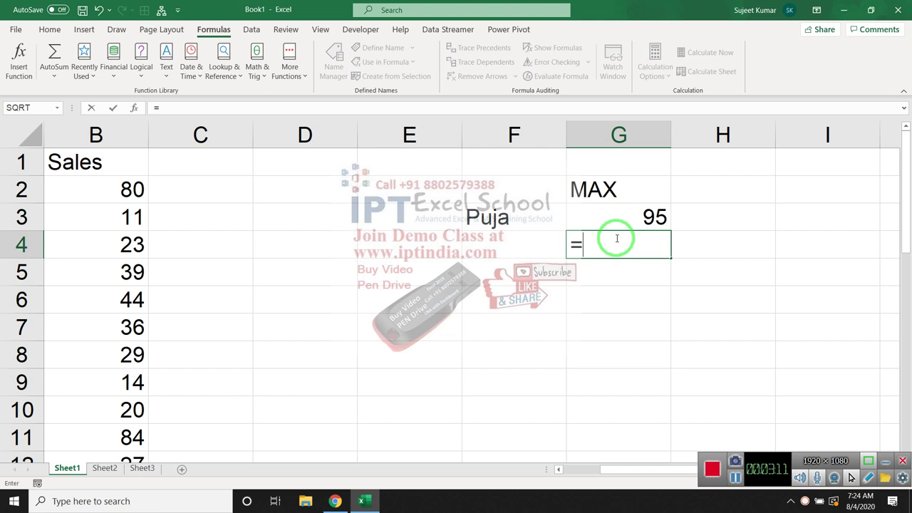
text(max)
key(Down)
key(Down)
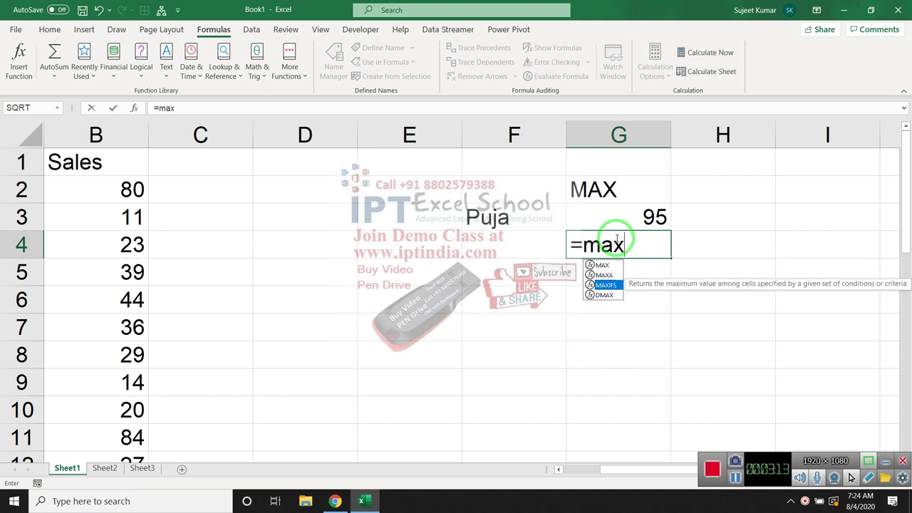
key(Tab)
key(Left)
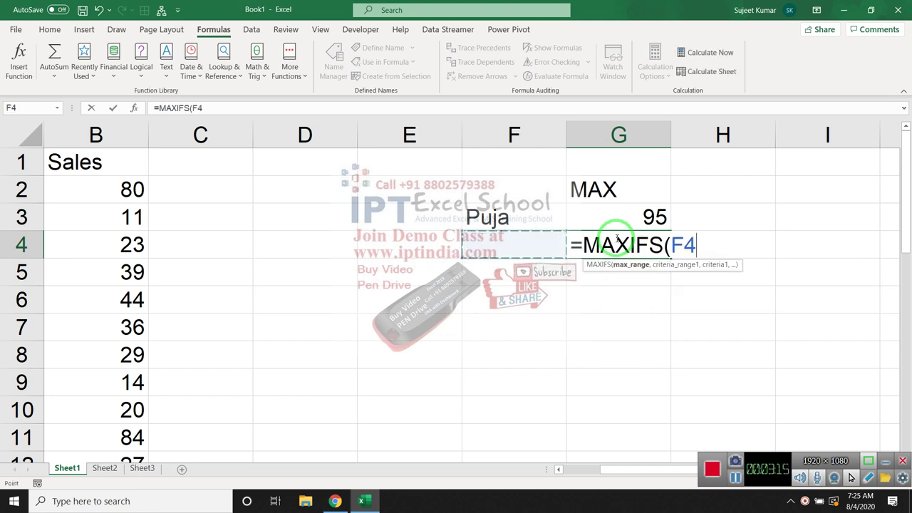
key(Left)
key(Left)
key(Left)
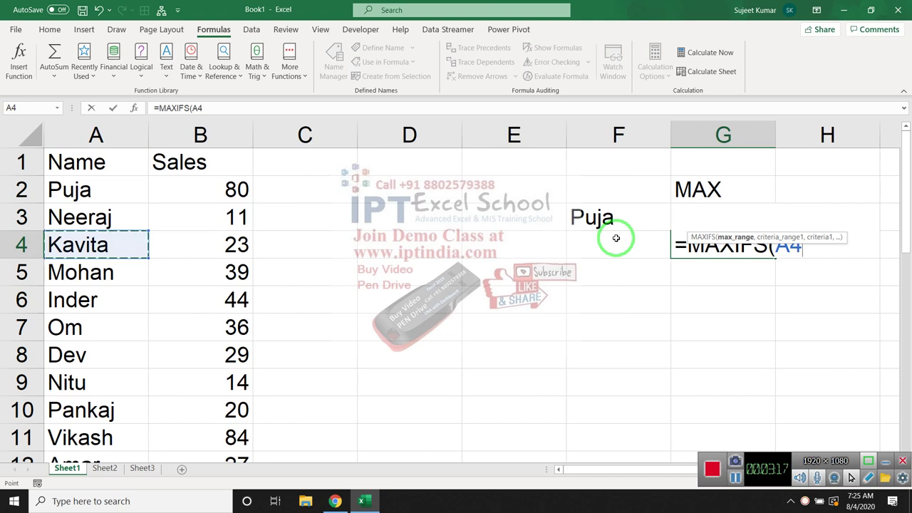
key(ctrl+space)
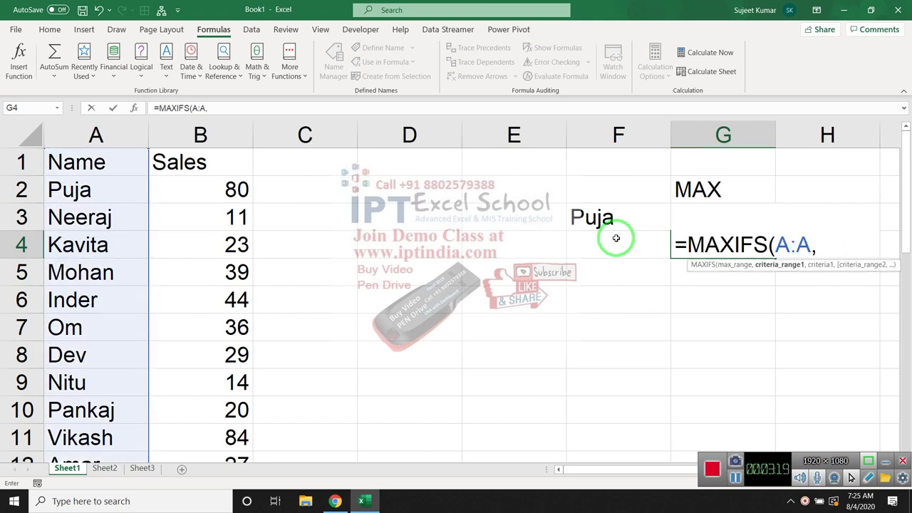
key(Left)
key(Left)
key(Up)
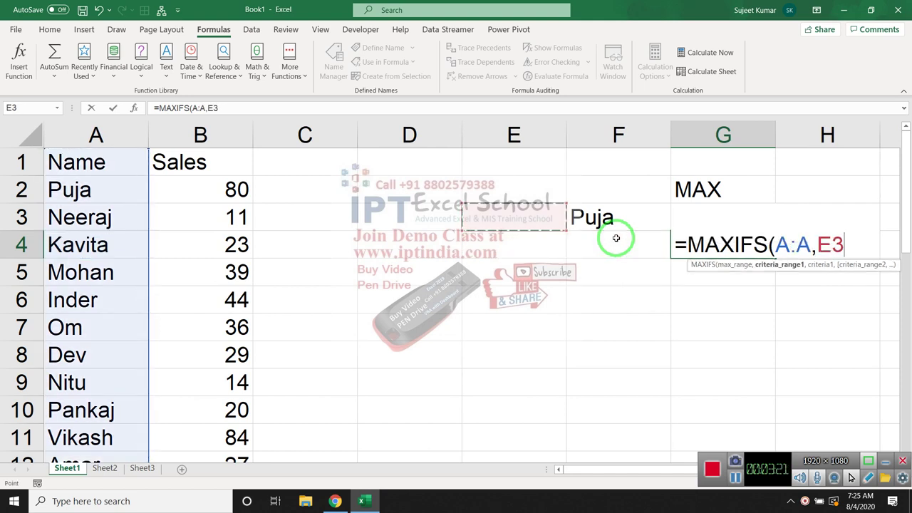
key(BackSpace)
key(BackSpace)
key(BackSpace)
key(BackSpace)
key(BackSpace)
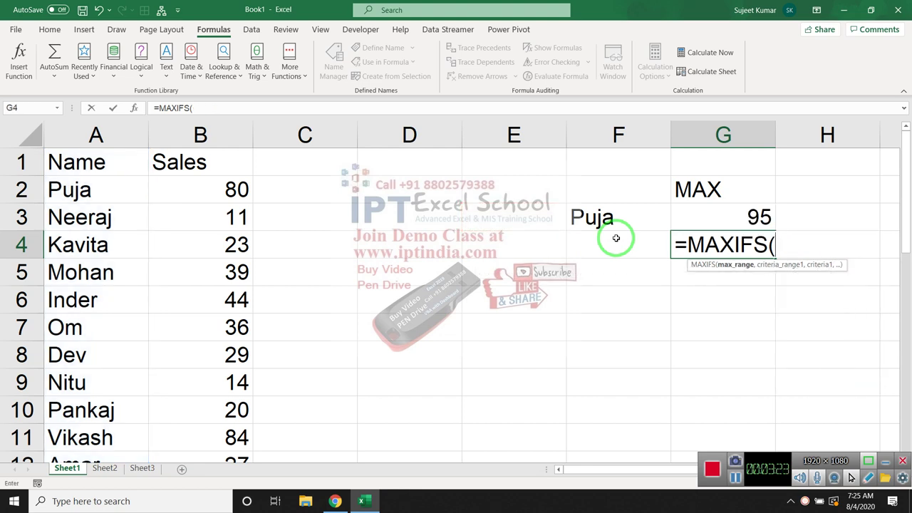
Step: Complete =MAXIFS(B:B,A:A,F3) in G4, returning 95 for Puja
click(185, 133)
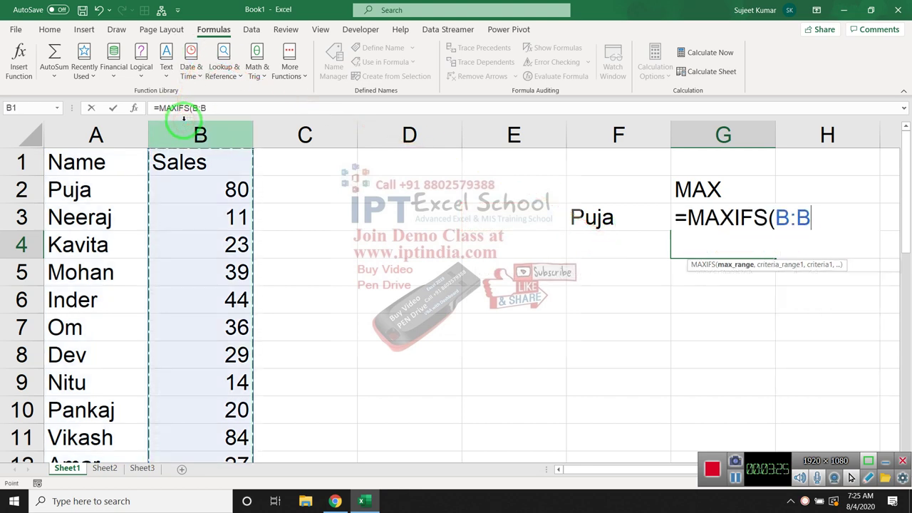
text(,)
click(83, 134)
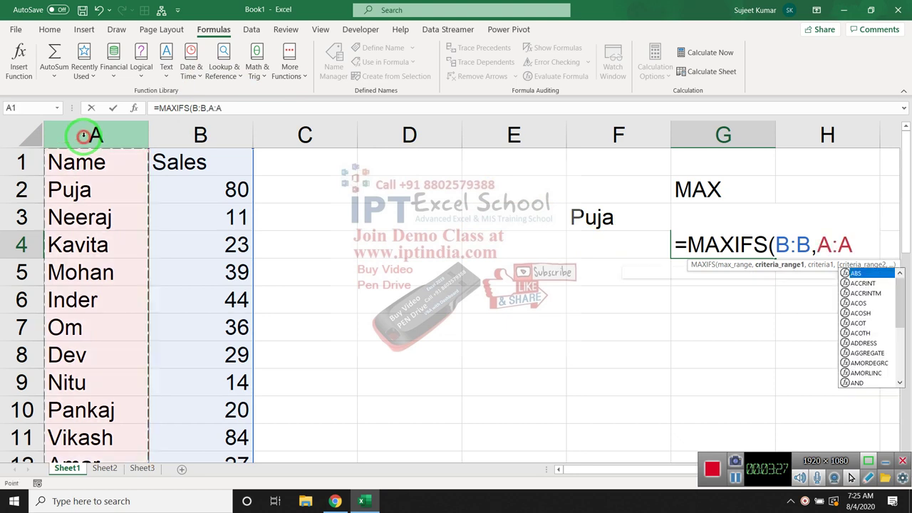
text(,)
click(591, 218)
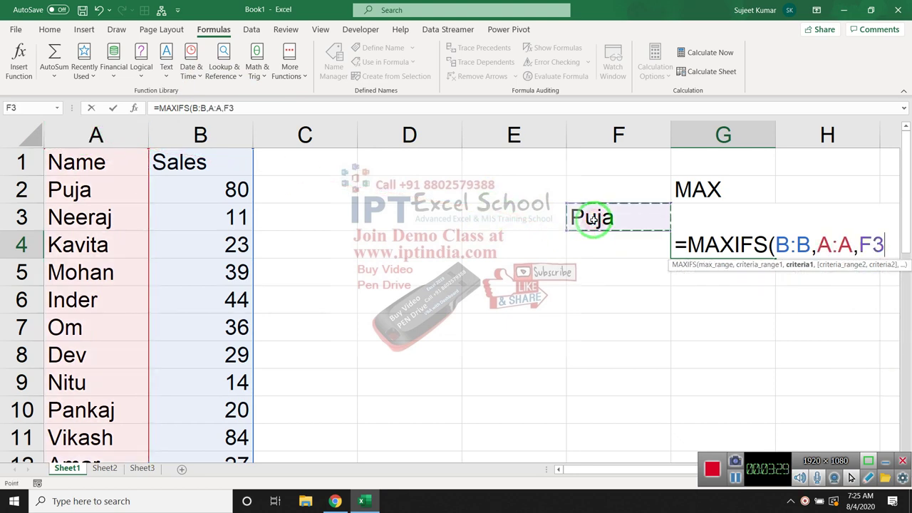
key(Return)
key(Up)
text(,)
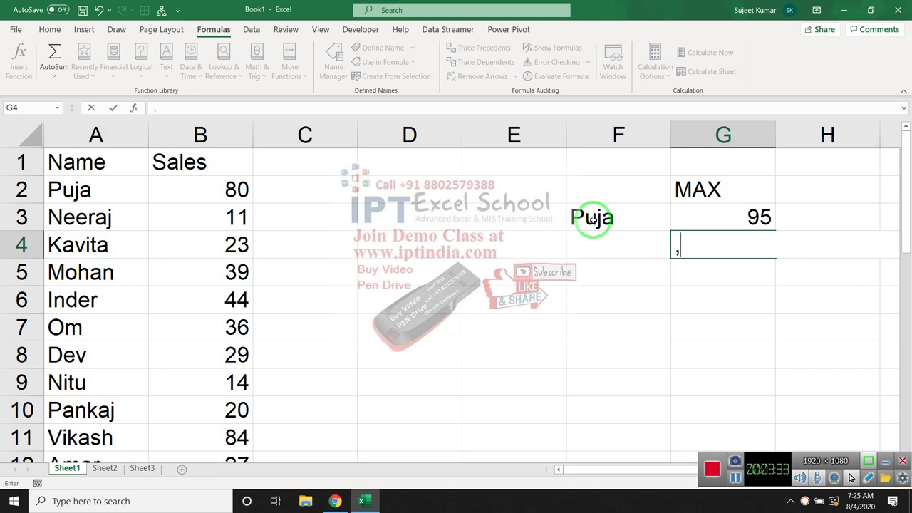
key(Escape)
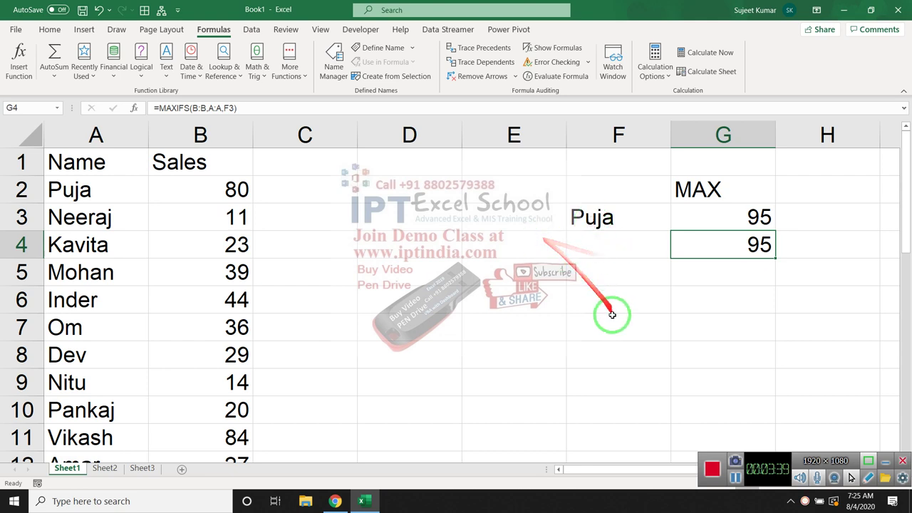
Step: Review the G4 and G3 formulas, re-enter G3 as an array formula, and show the desktop
click(751, 239)
double_click(751, 240)
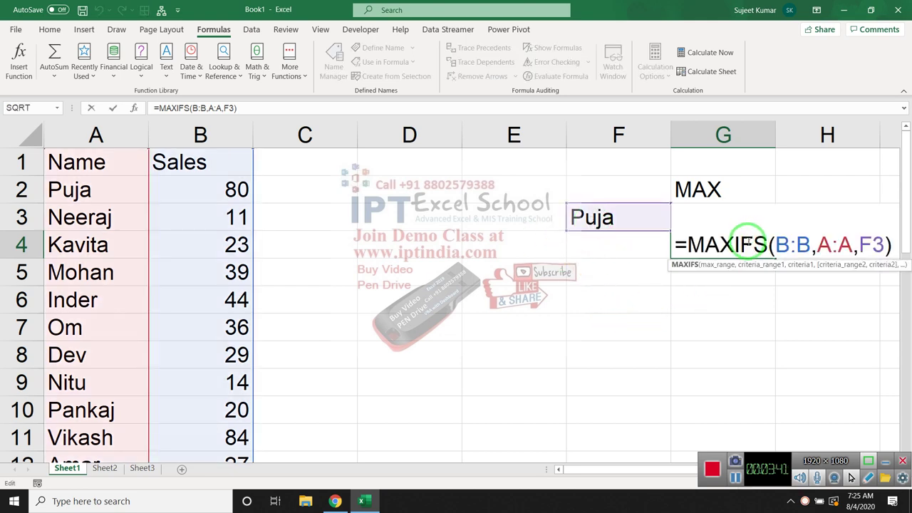
key(Escape)
double_click(739, 223)
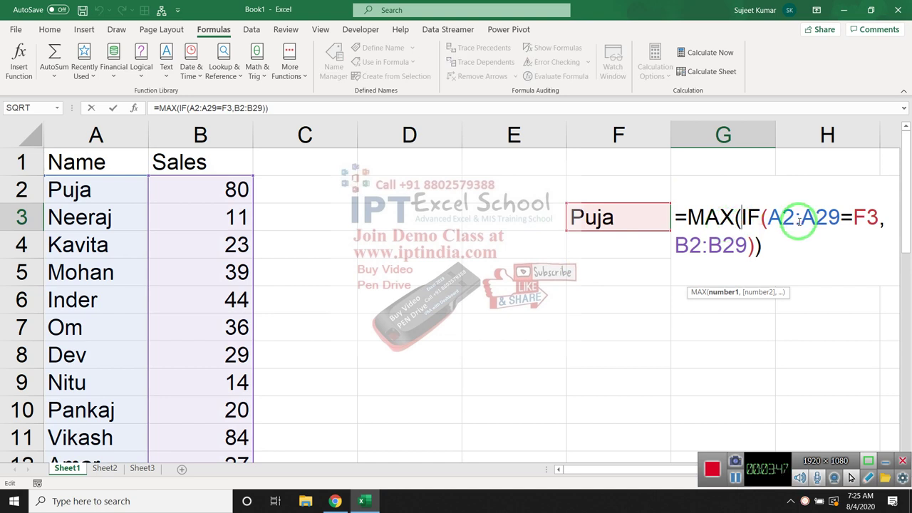
key(ctrl+shift+Return)
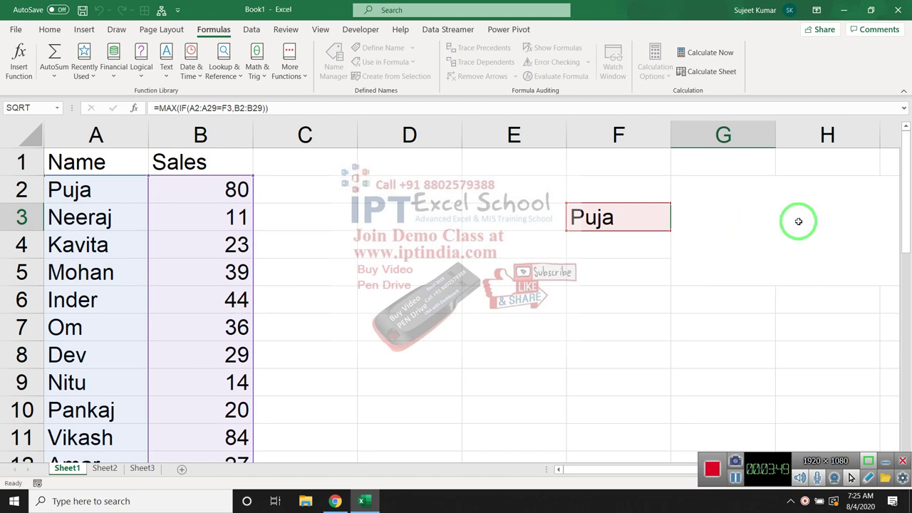
key(super+d)
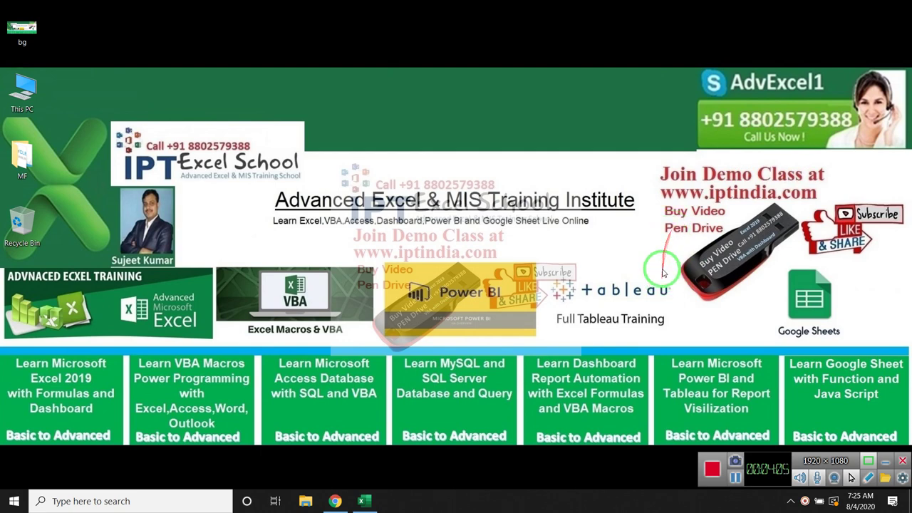
drag(651, 201, 805, 306)
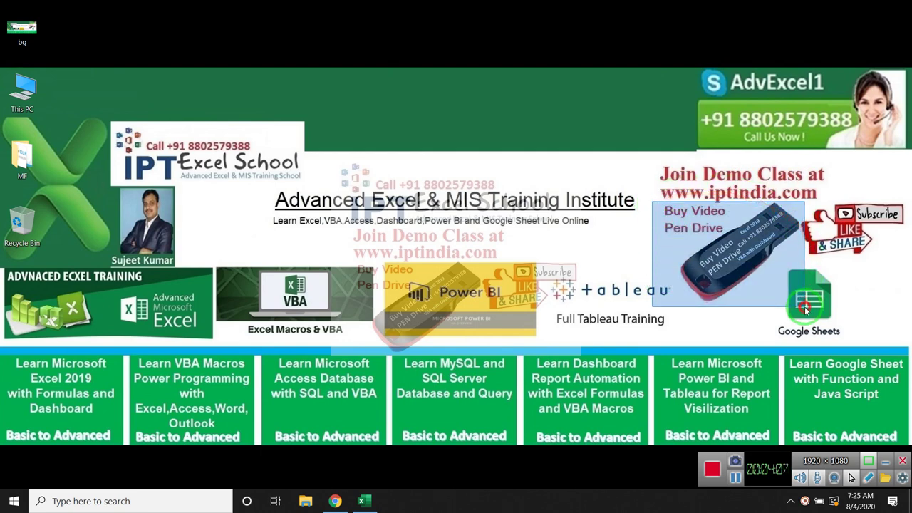
drag(645, 187, 826, 203)
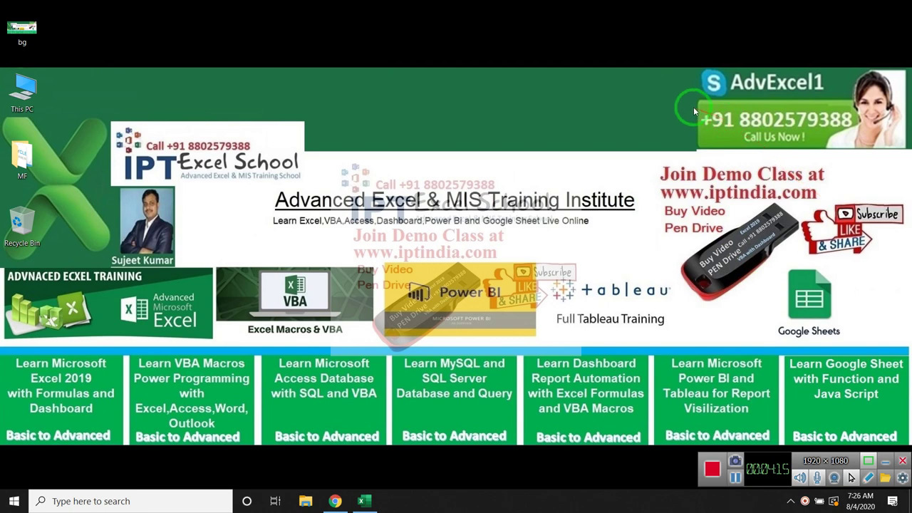
drag(687, 104, 843, 136)
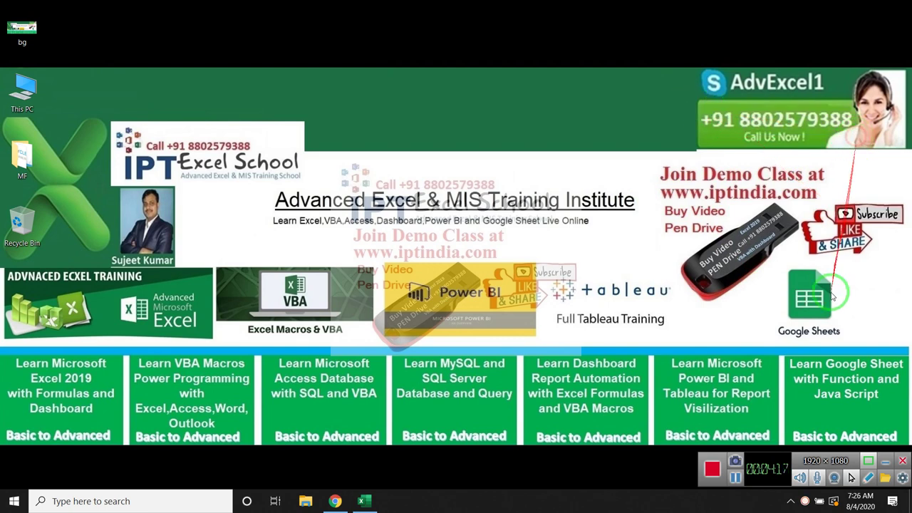